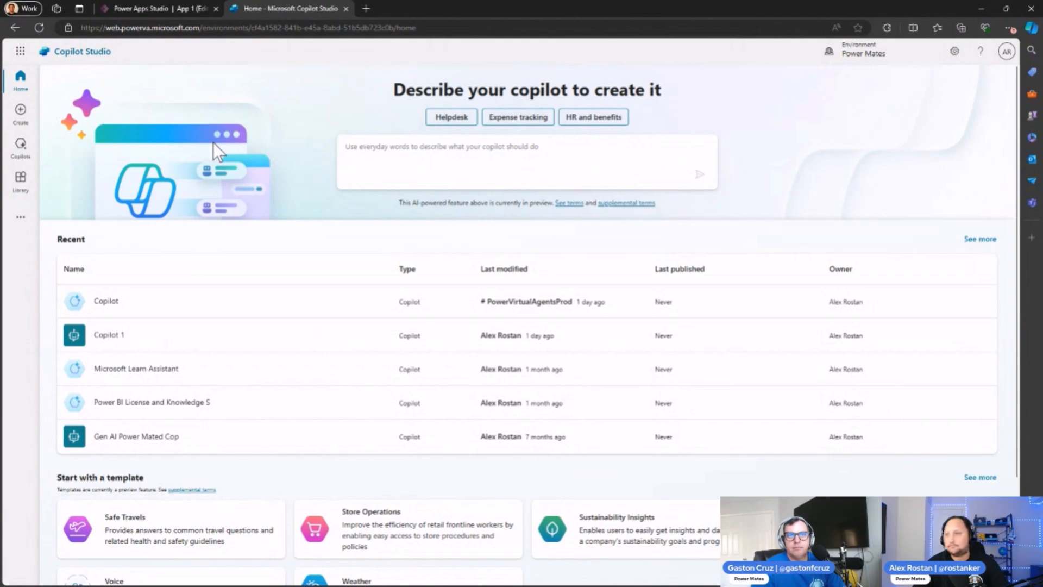
Step: Look over the home page's copilot description box, recent copilots, templates and learning resources
click(382, 146)
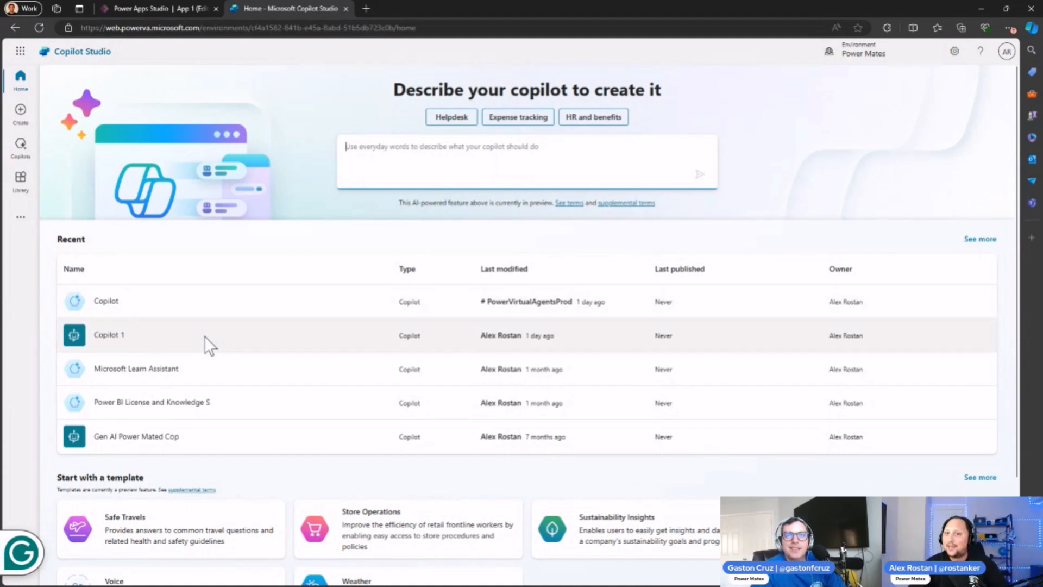
scroll(204, 336, down, 1)
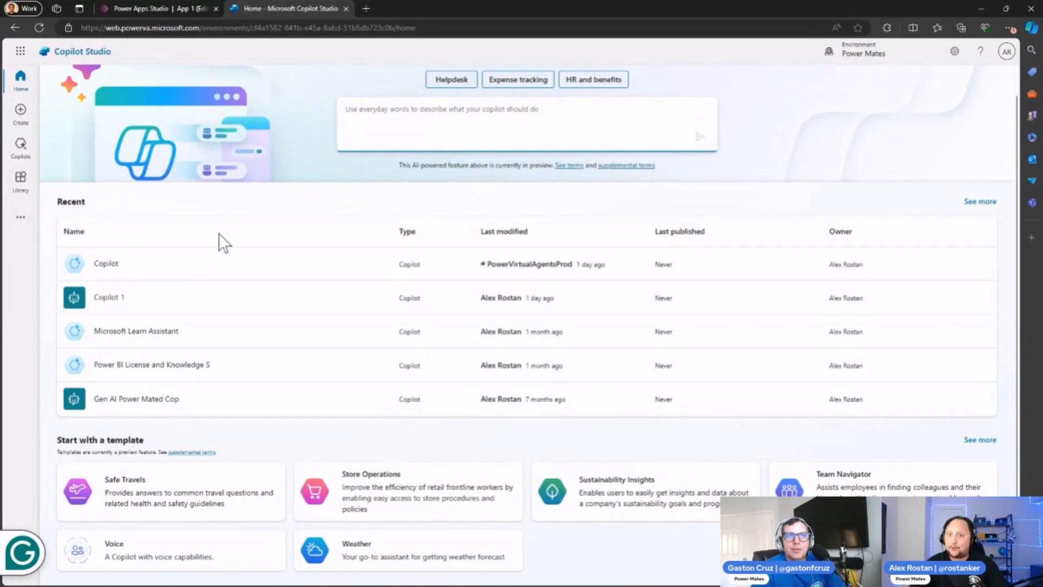
scroll(216, 237, down, 2)
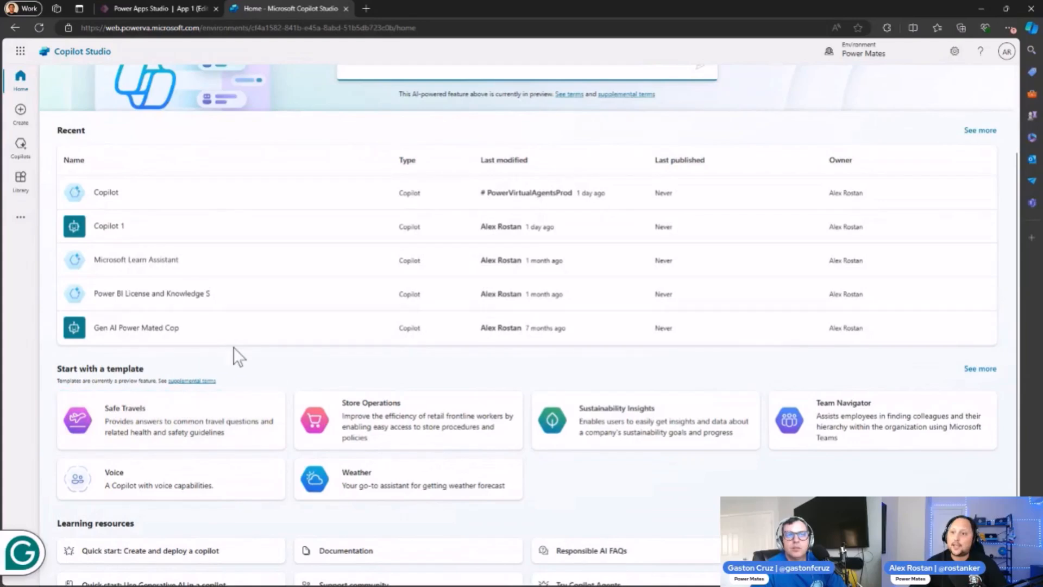
scroll(233, 350, down, 1)
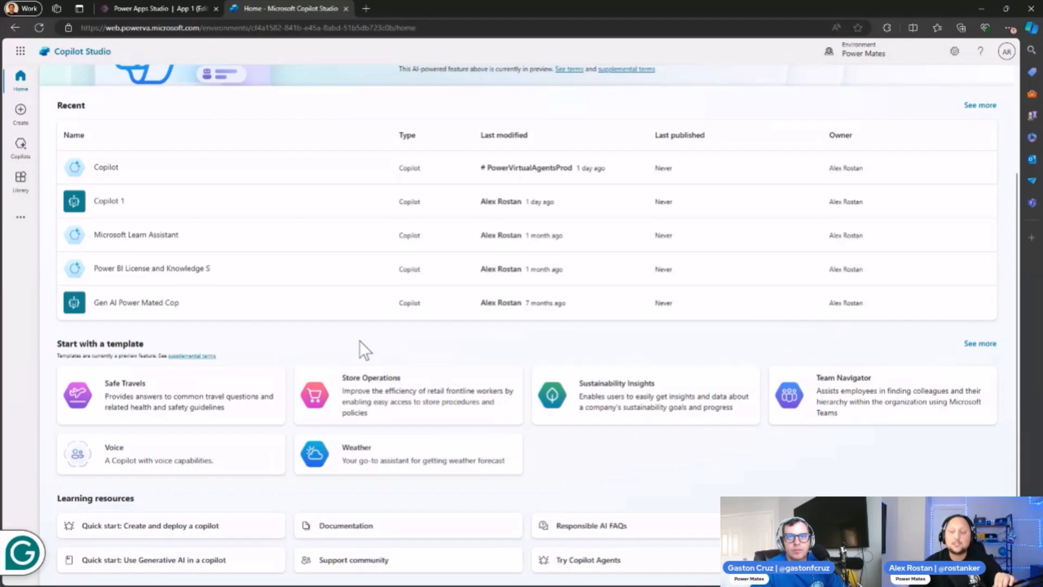
scroll(359, 340, up, 1)
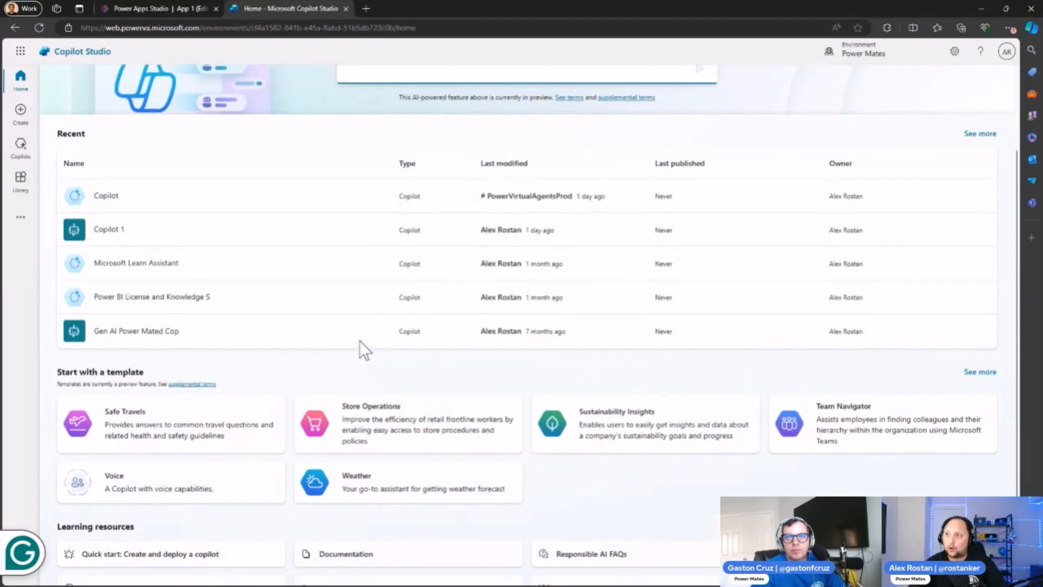
scroll(360, 340, up, 4)
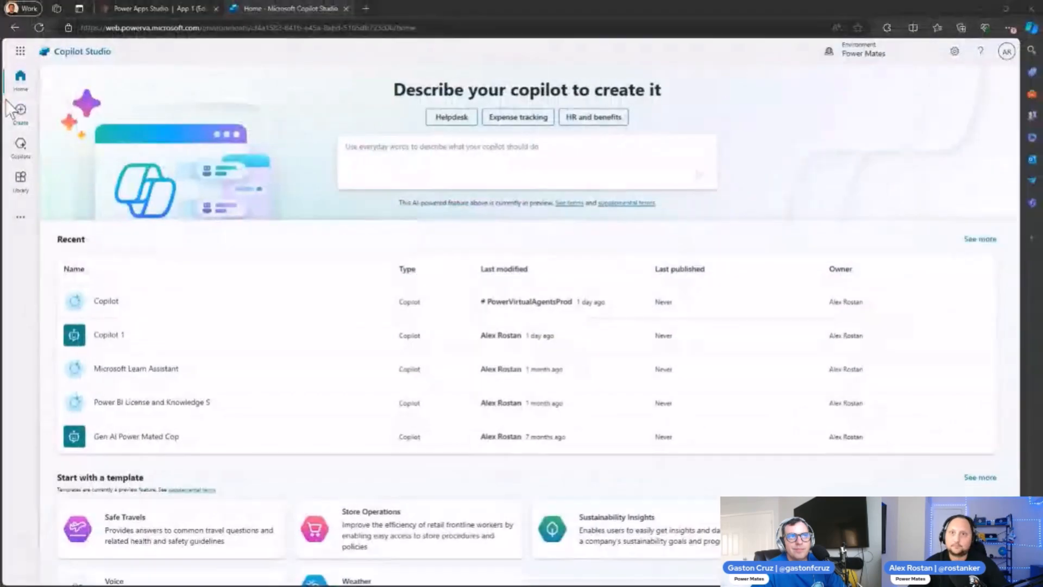
Step: Create a new custom copilot with the default name and English as its primary language, without describing it in the chat
click(41, 106)
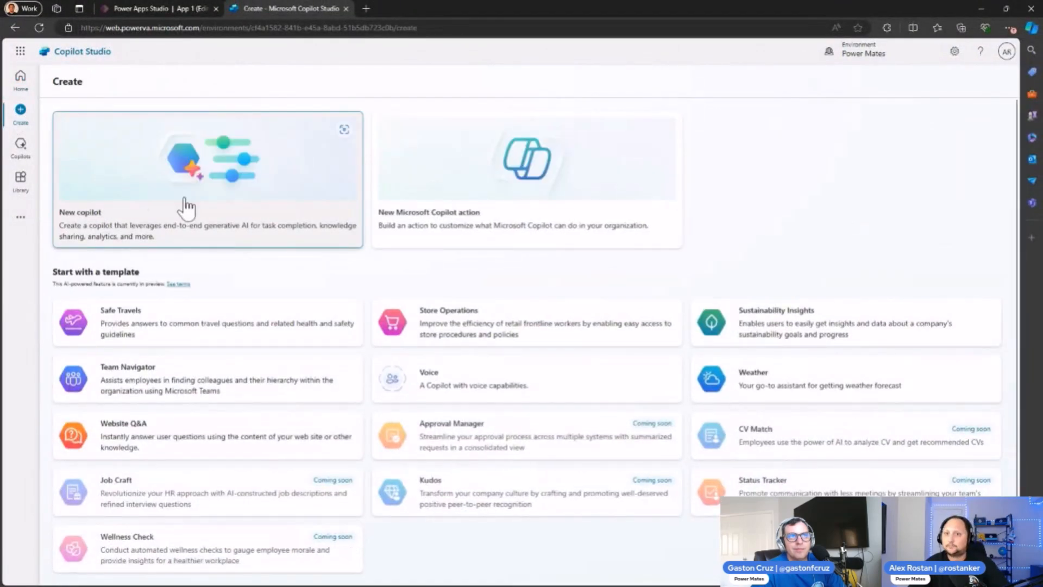
click(192, 173)
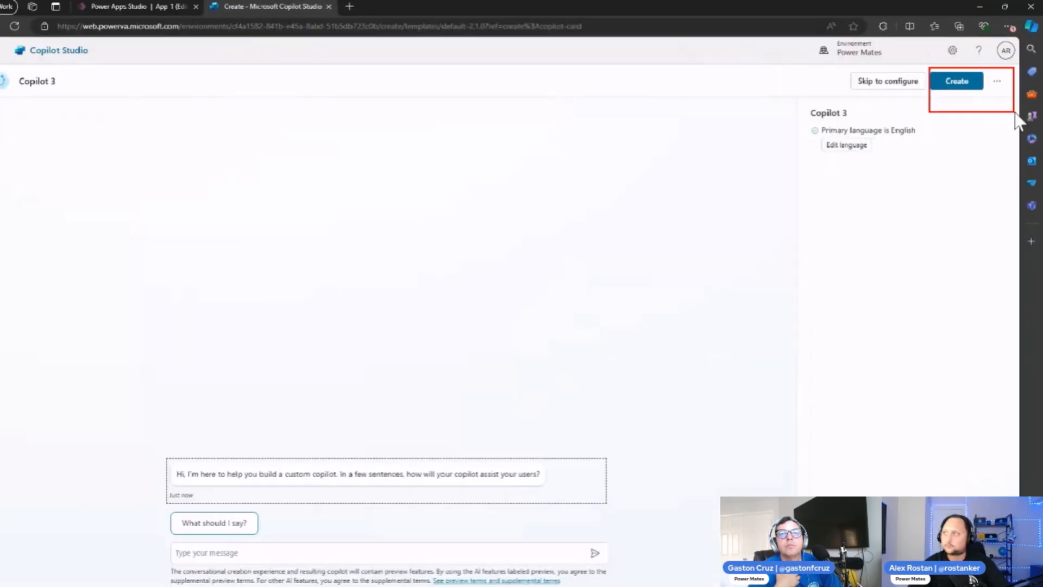
click(969, 84)
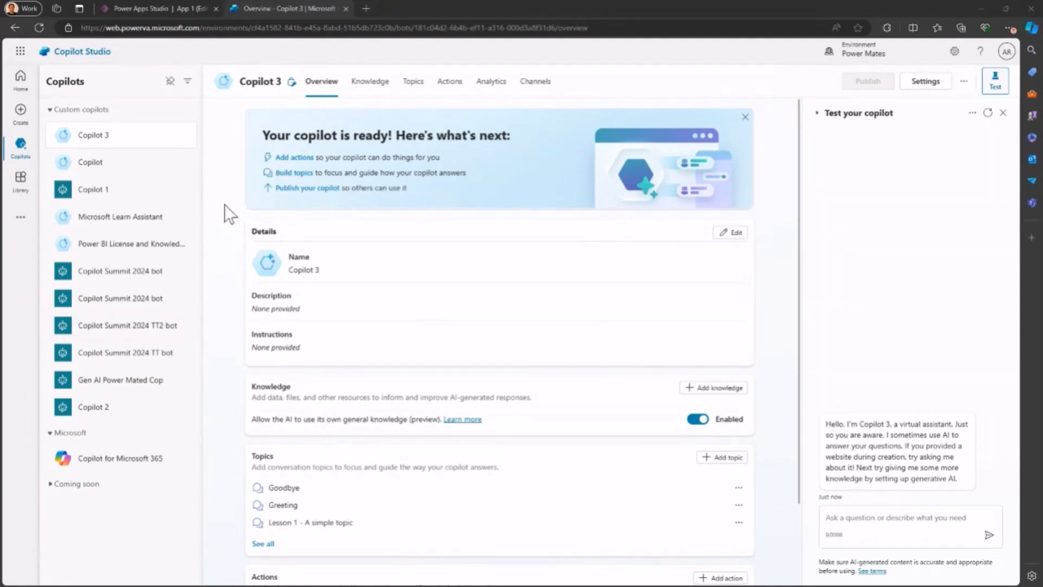
Step: Rename the new copilot as "PM Copilot Dataverse KB" in its details and save the change
scroll(224, 240, down, 1)
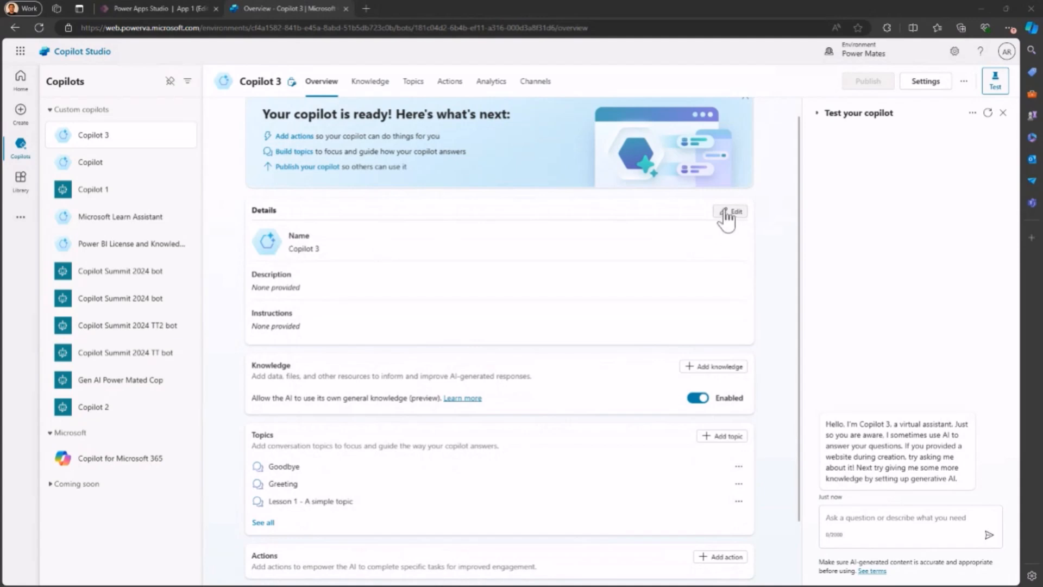
click(717, 215)
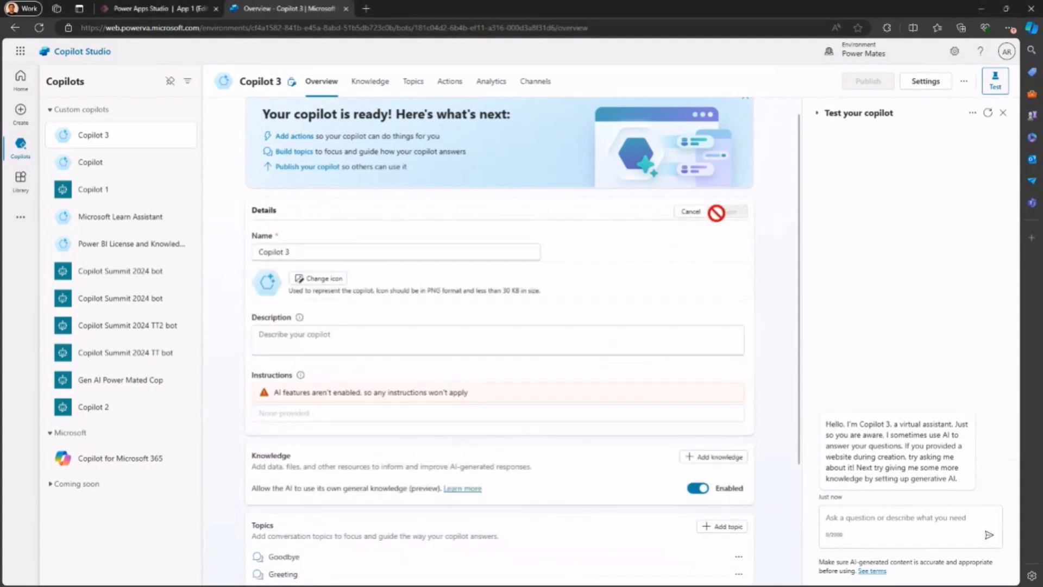
click(309, 249)
key(BackSpace)
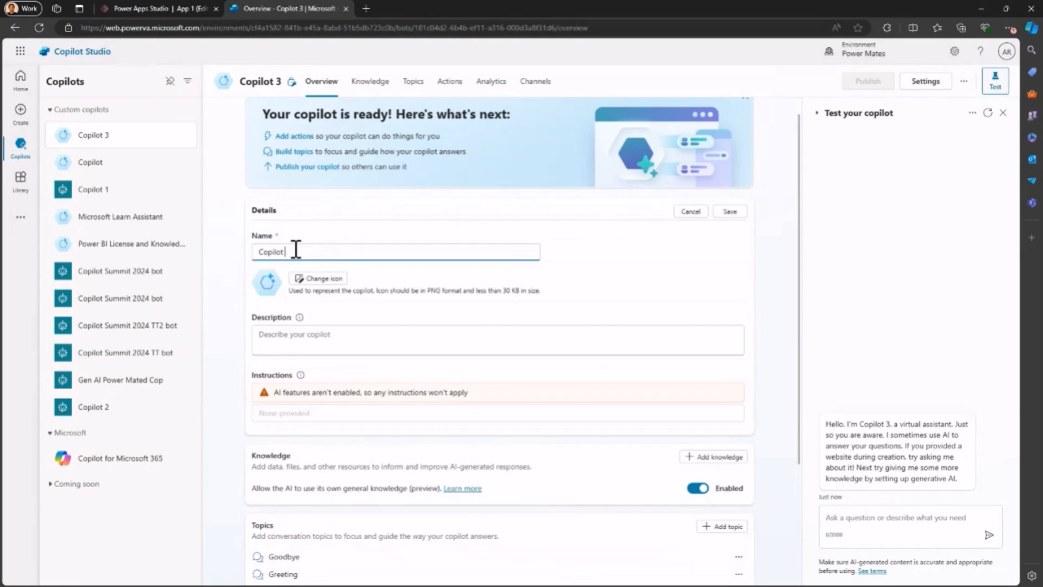
text(Dataverse KB)
key(Left)
key(Left)
key(Left)
key(Left)
key(Left)
key(Left)
key(Left)
key(Home)
text(PM)
click(726, 213)
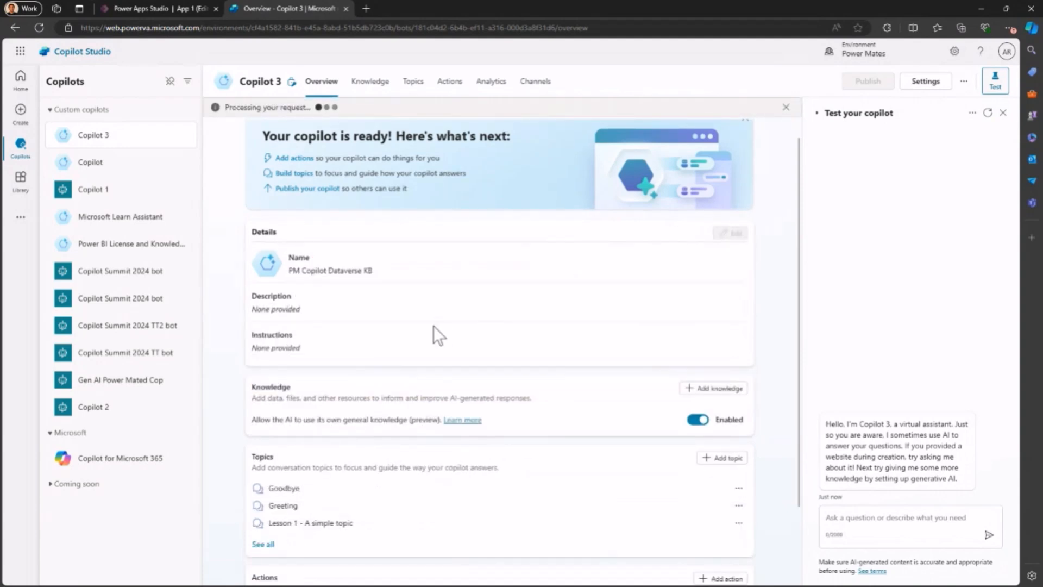
Step: Start adding a knowledge source to the copilot, look through the available sources, and choose Dataverse (preview)
scroll(432, 335, down, 1)
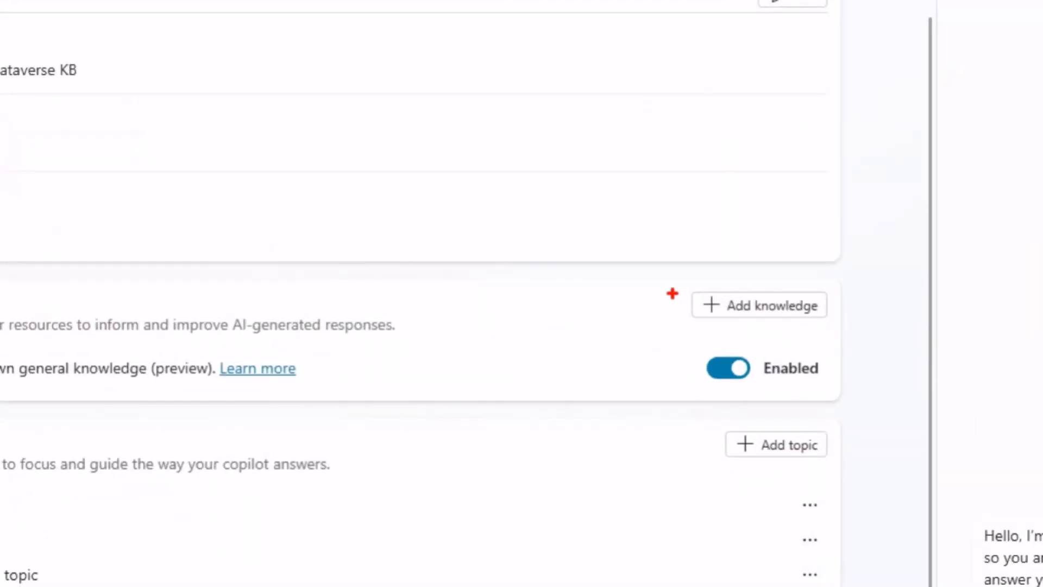
mouse_move(669, 298)
mouse_down()
mouse_move(673, 321)
mouse_move(706, 324)
mouse_up()
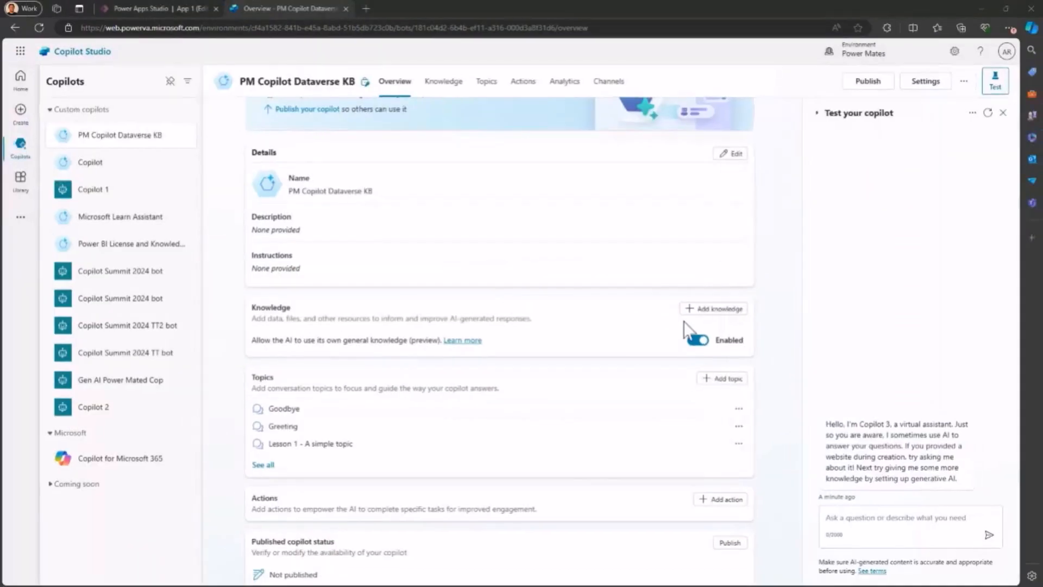
click(705, 309)
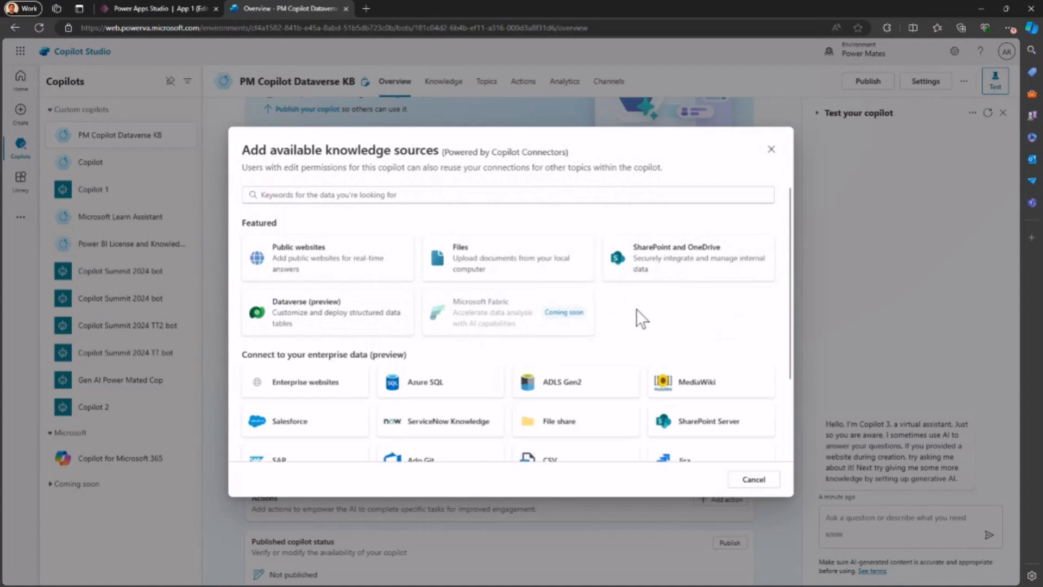
scroll(639, 312, down, 3)
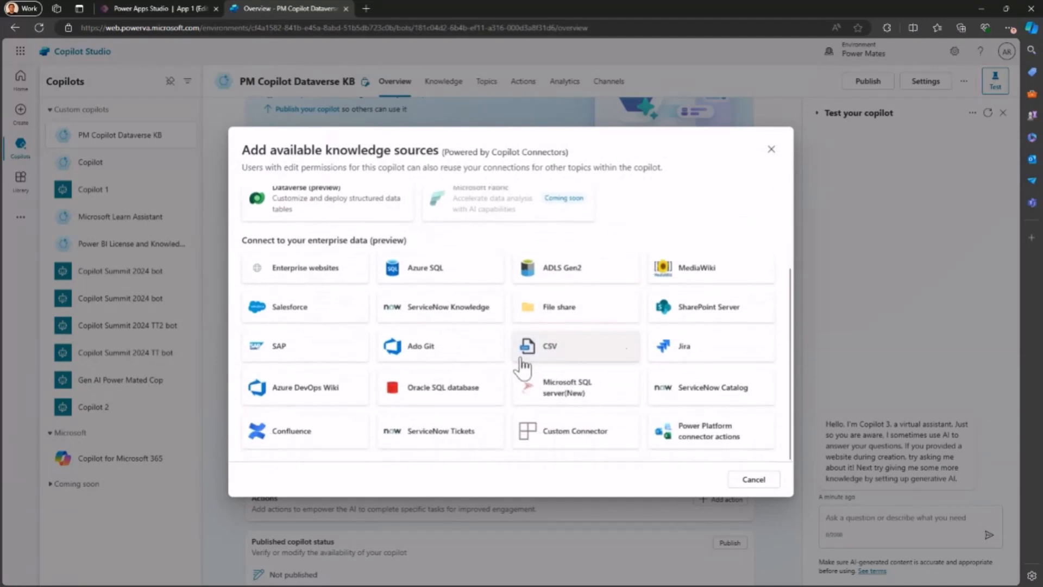
scroll(597, 347, up, 3)
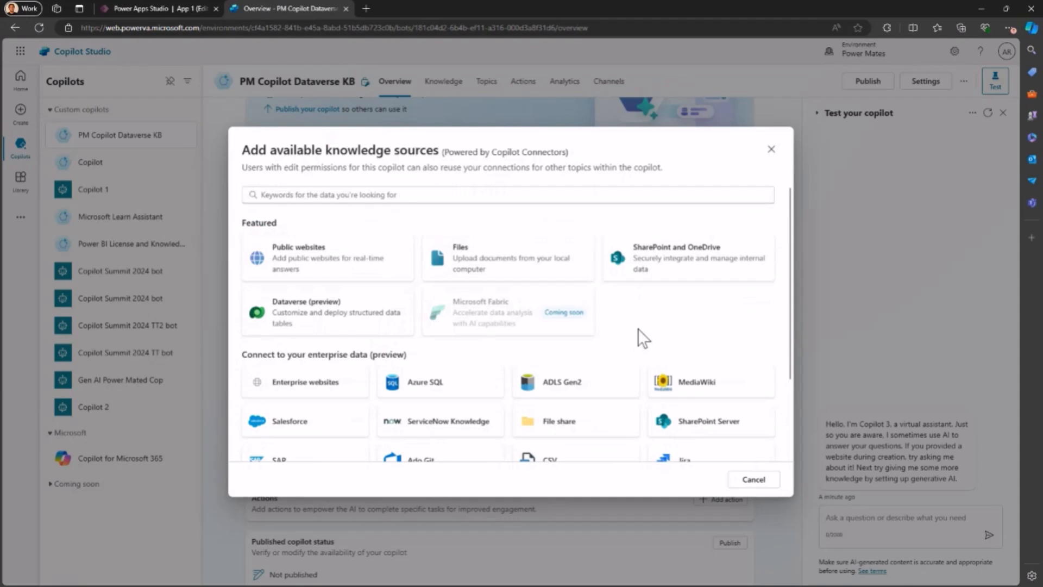
scroll(637, 328, down, 1)
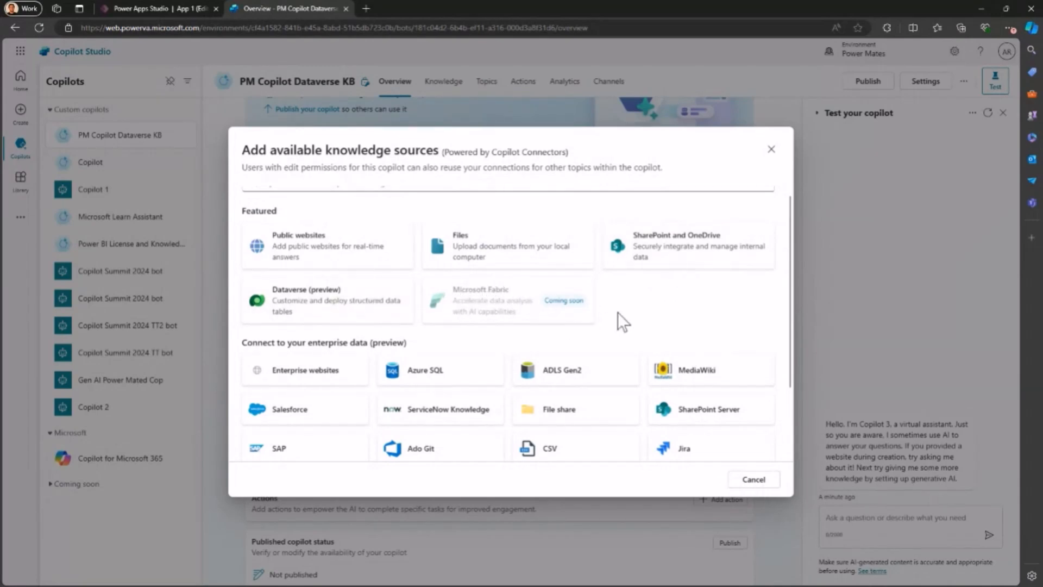
scroll(626, 302, down, 2)
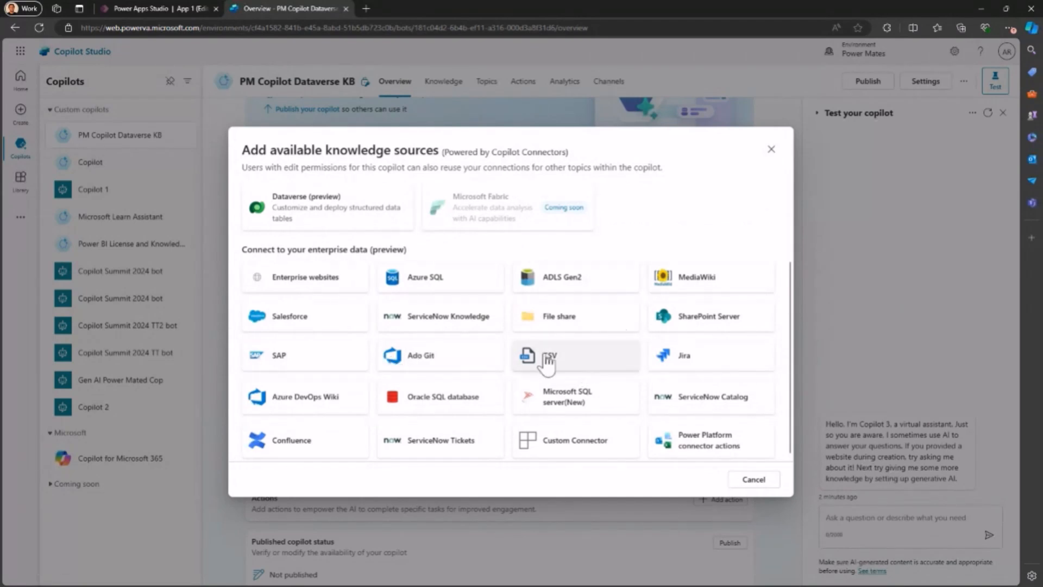
scroll(603, 348, up, 2)
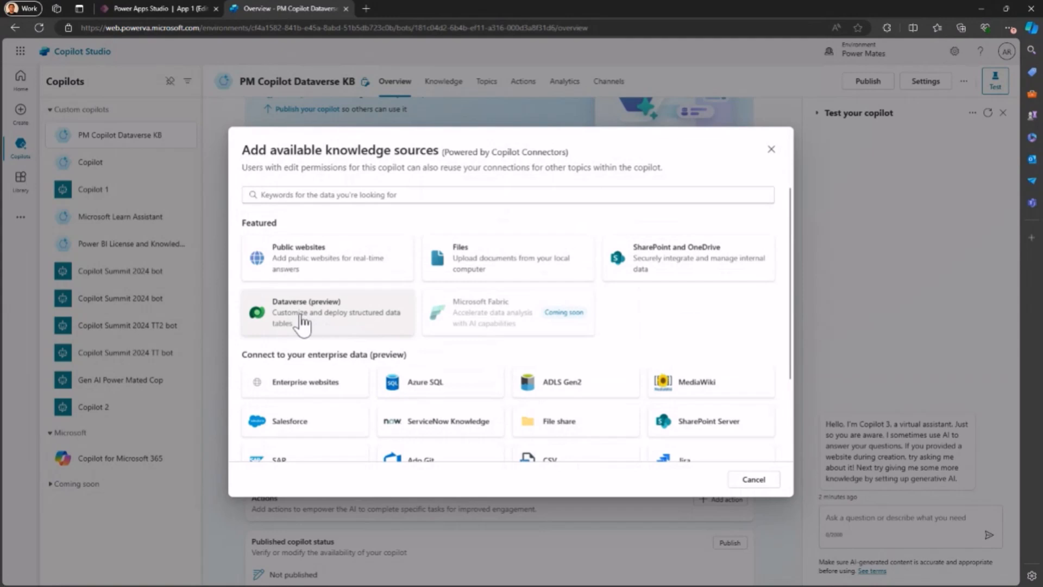
click(302, 323)
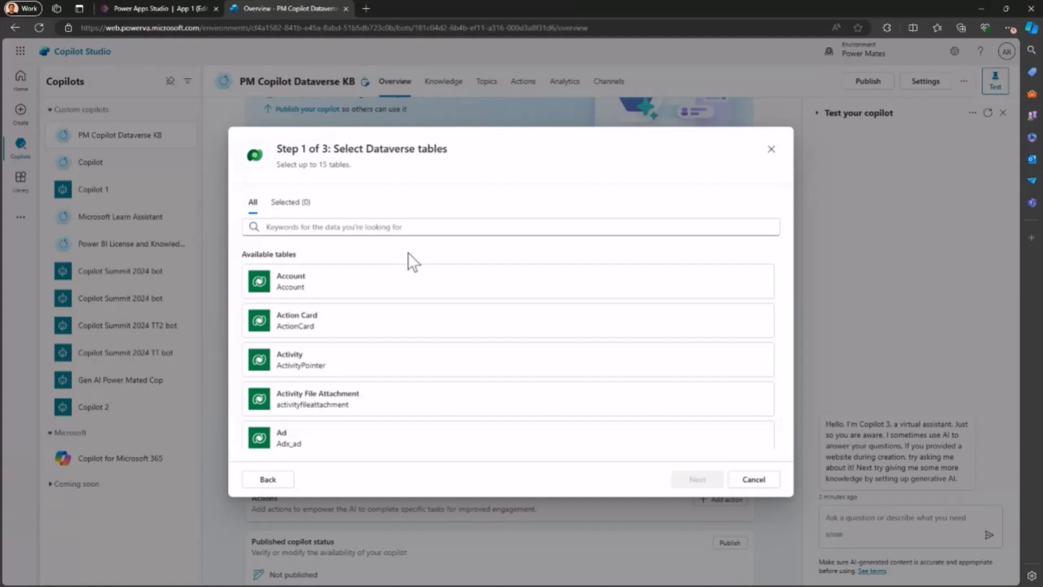
Step: Select the Account and Contact tables as Dataverse knowledge, searching the available tables for "con" to find Contact
click(331, 283)
scroll(409, 326, down, 10)
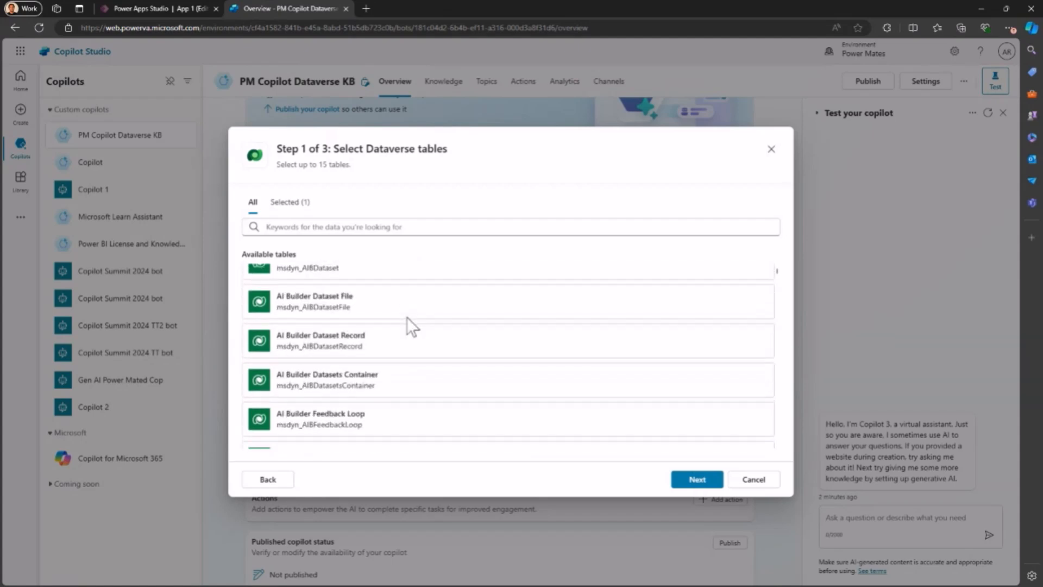
scroll(406, 317, down, 2)
click(373, 226)
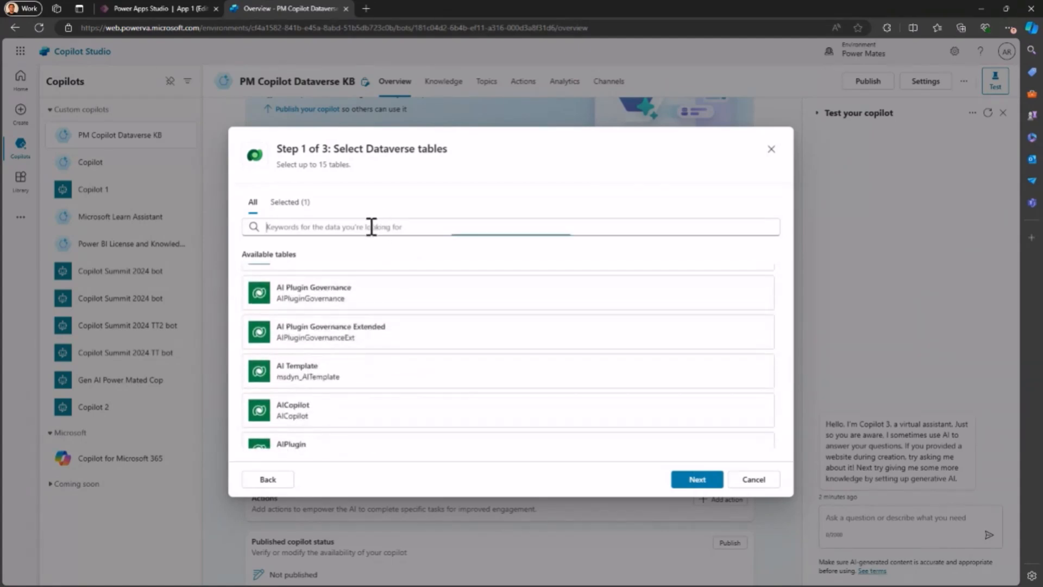
text(con)
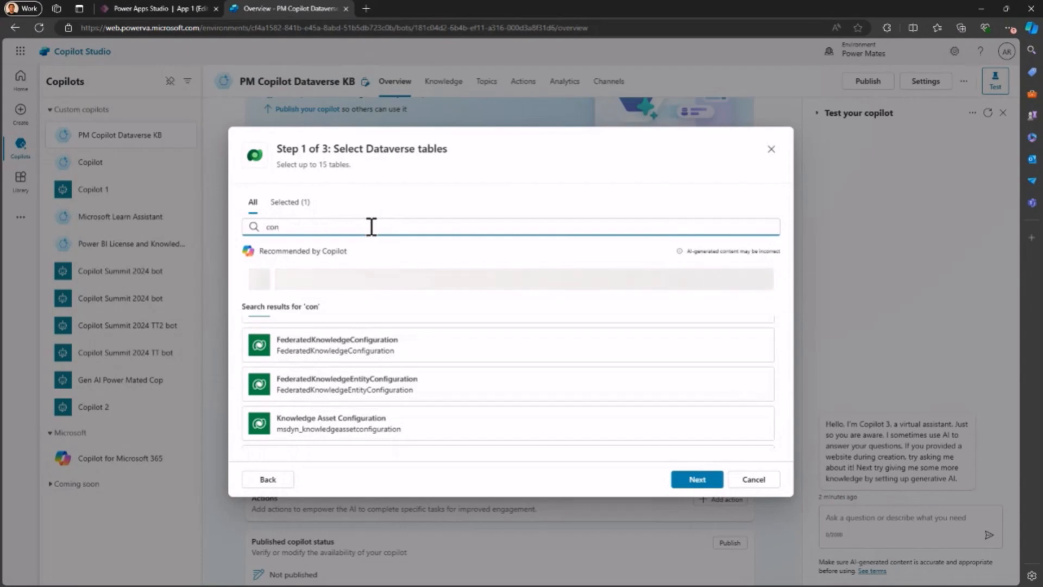
scroll(360, 352, down, 5)
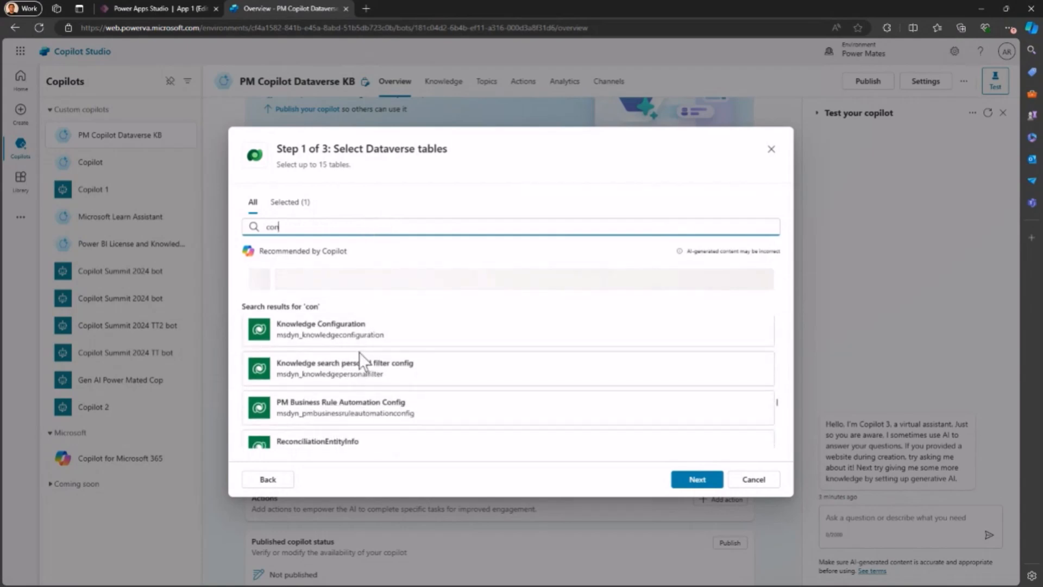
scroll(360, 352, down, 8)
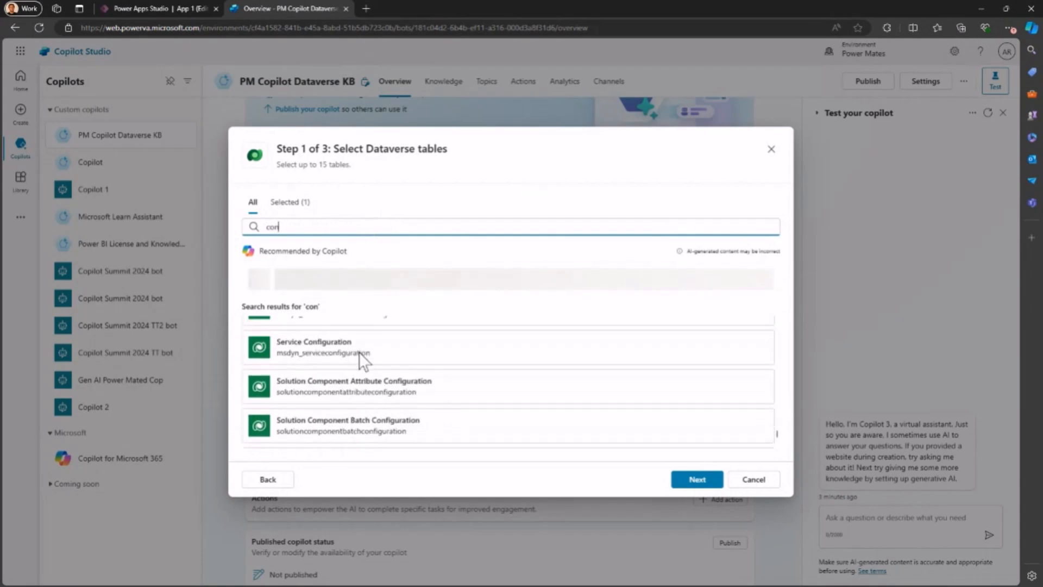
scroll(360, 352, up, 3)
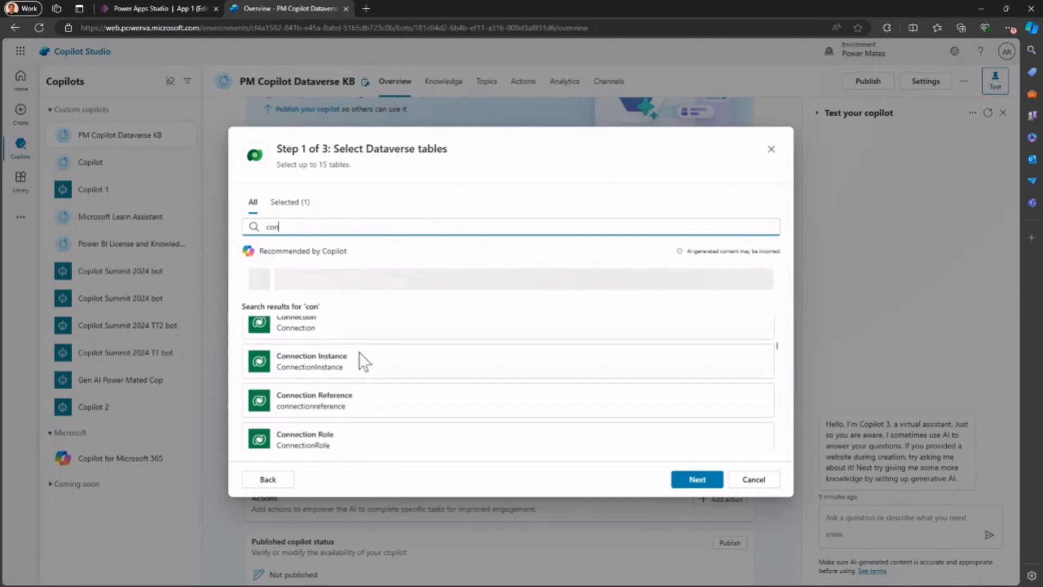
scroll(359, 353, down, 5)
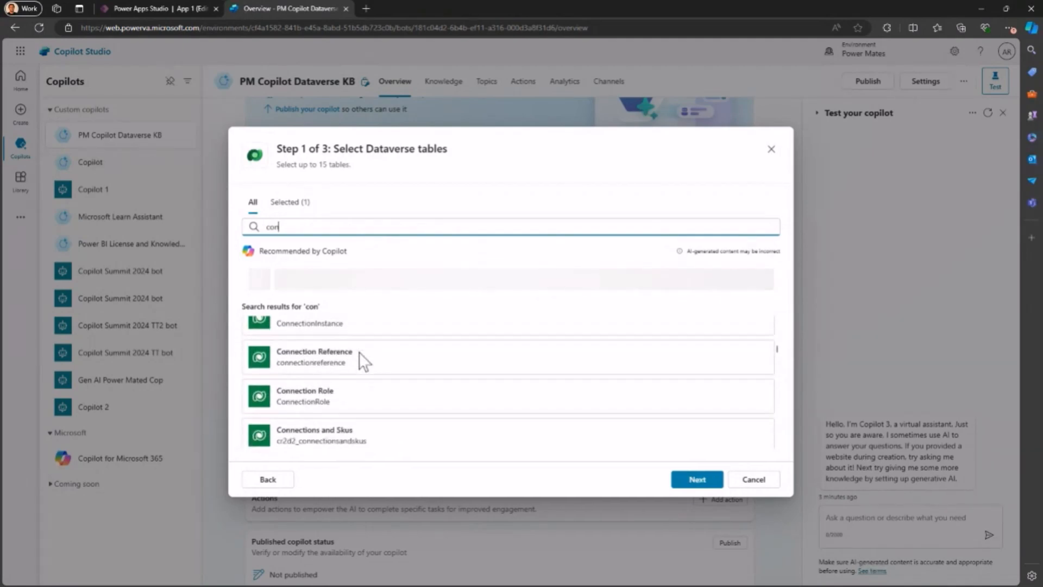
scroll(360, 352, down, 2)
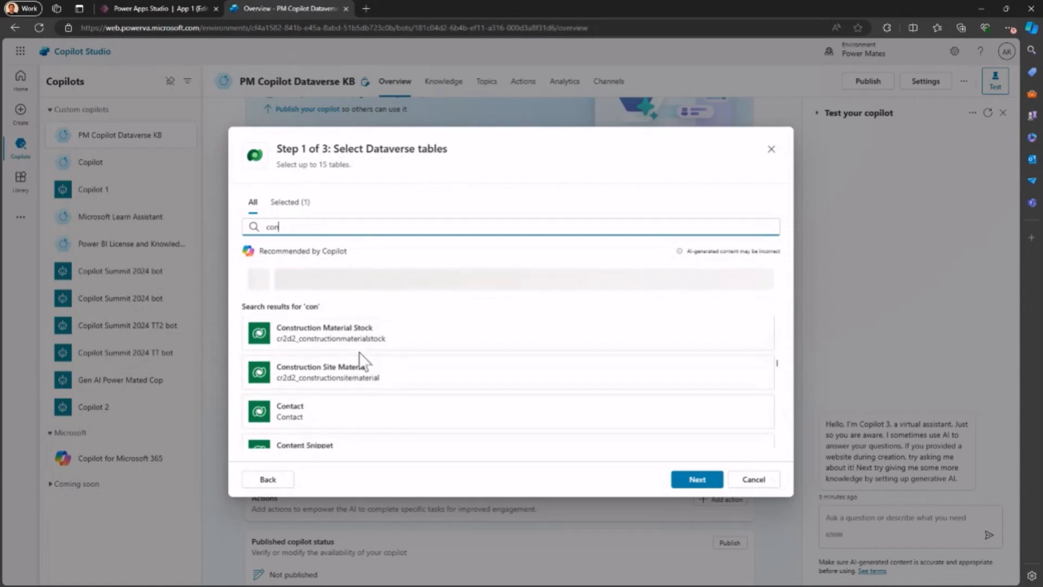
click(297, 416)
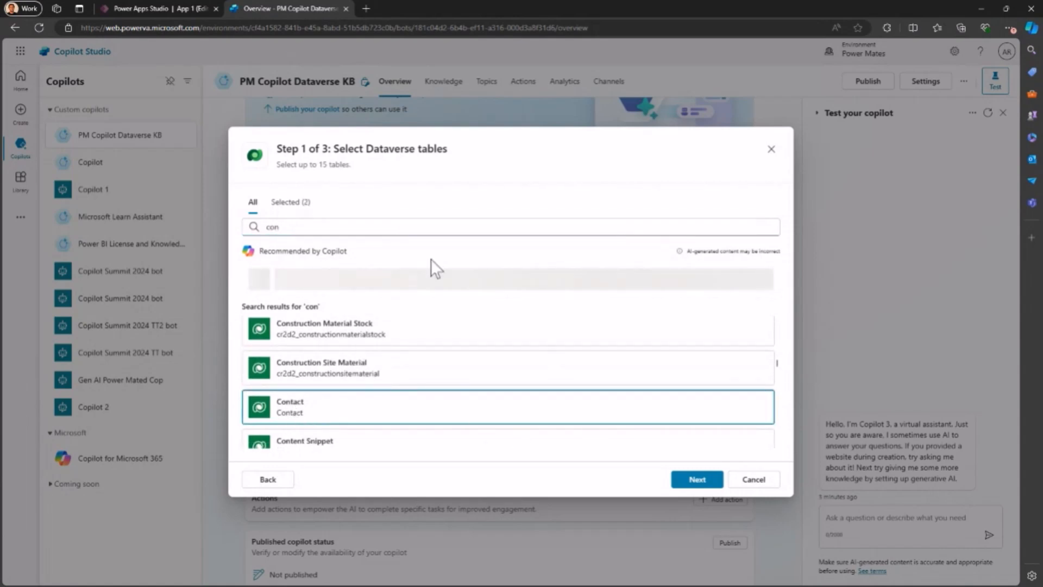
Step: Show only the selected Dataverse tables and clear the search text to check the full selection
click(296, 206)
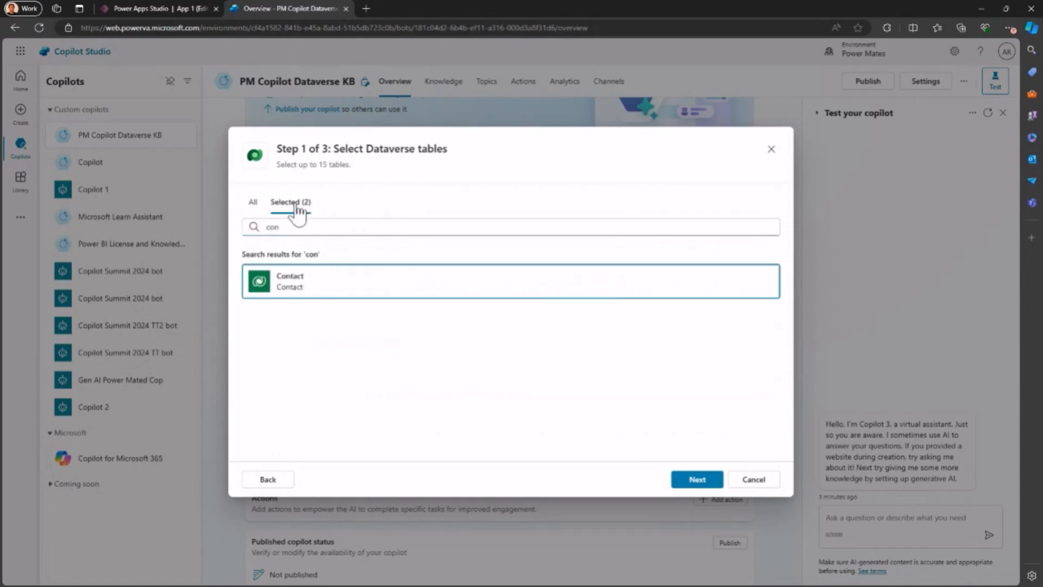
click(277, 227)
key(BackSpace)
key(BackSpace)
key(BackSpace)
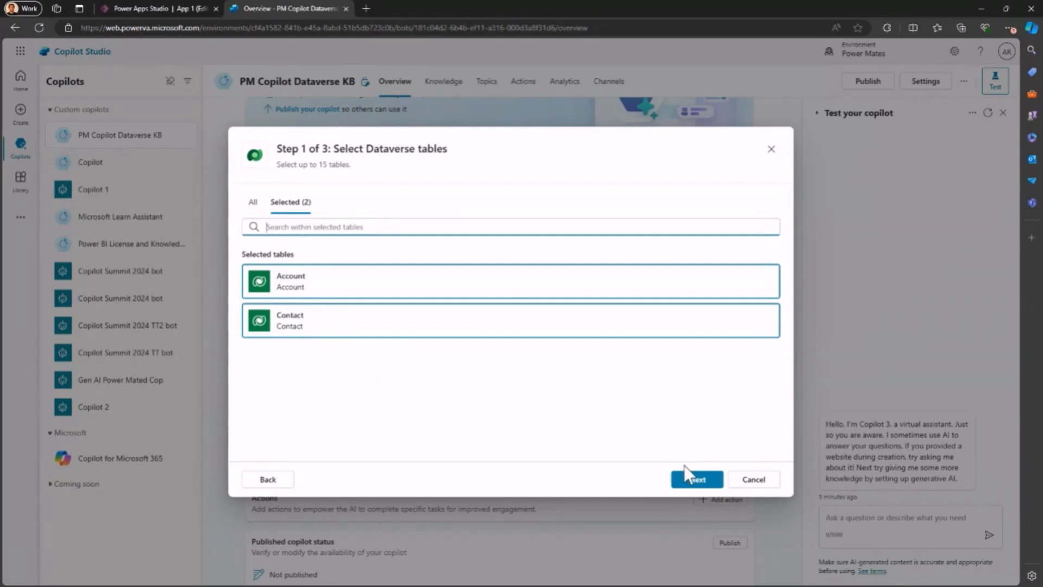
Step: Continue with the Account and Contact tables and examine the Account table's rows and columns in the data preview
click(690, 483)
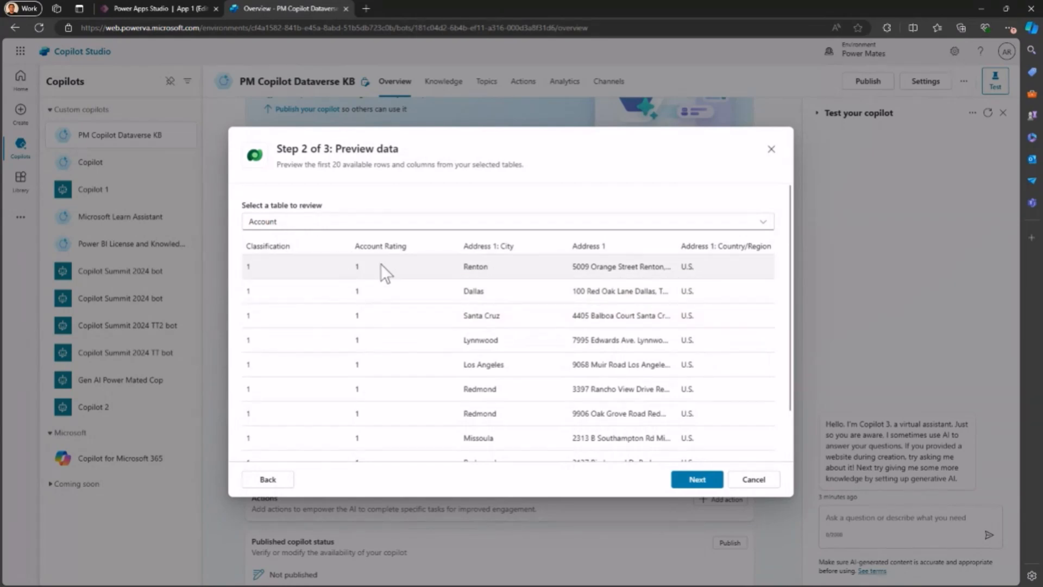
scroll(554, 290, right, 3)
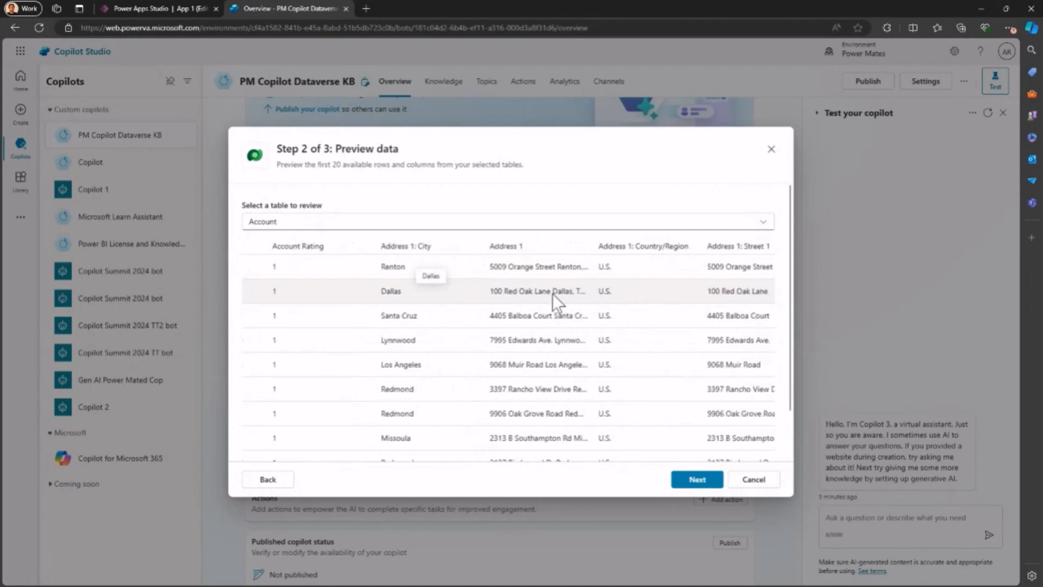
scroll(500, 294, right, 10)
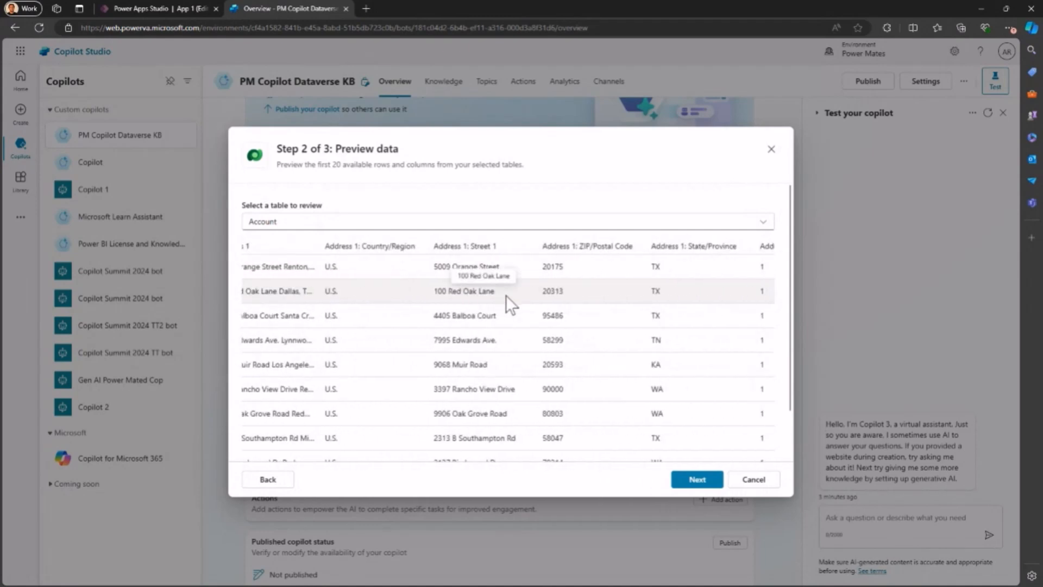
scroll(531, 307, left, 10)
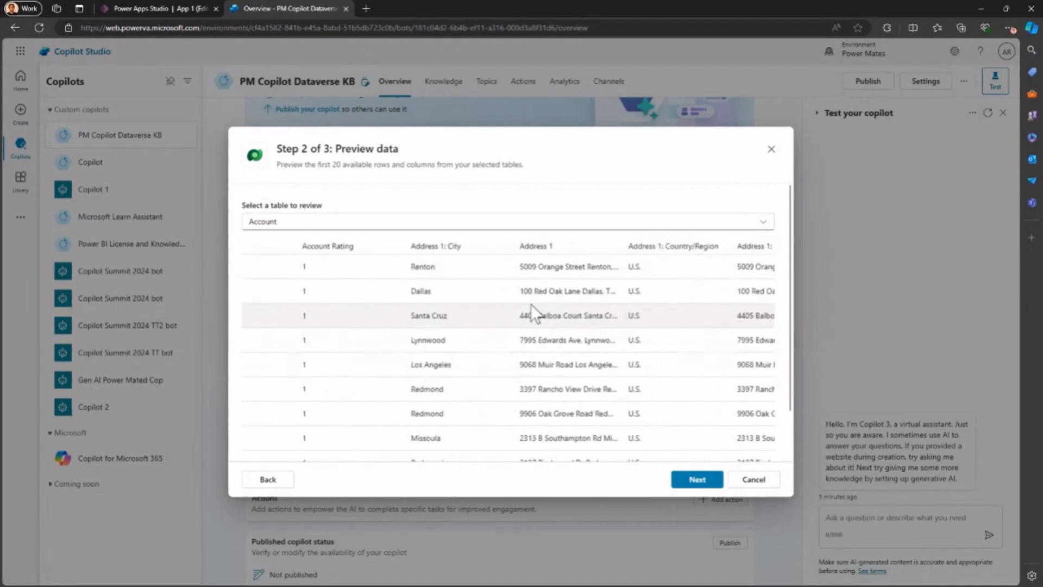
scroll(682, 422, down, 1)
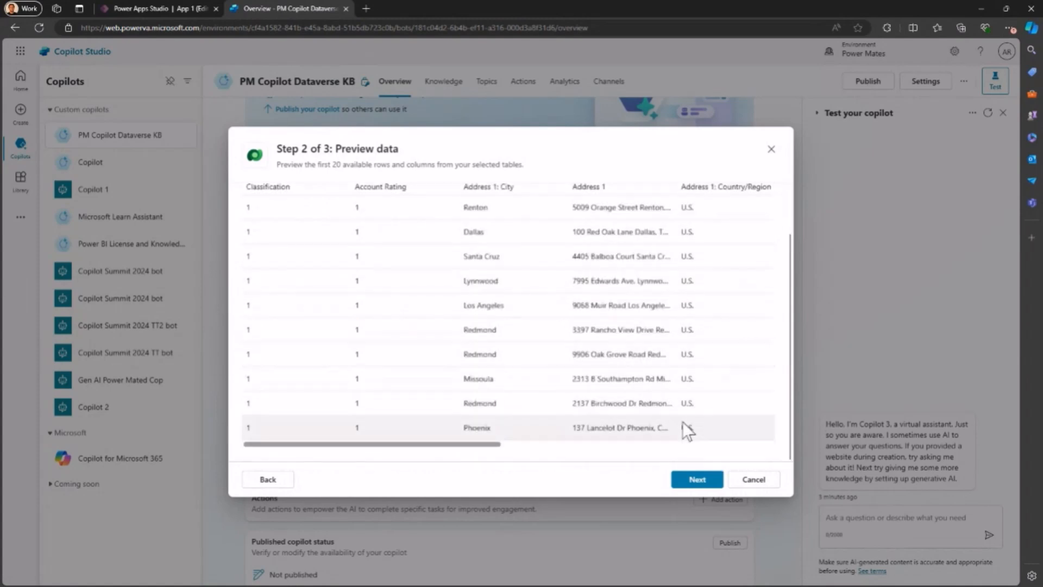
drag(458, 441, 779, 467)
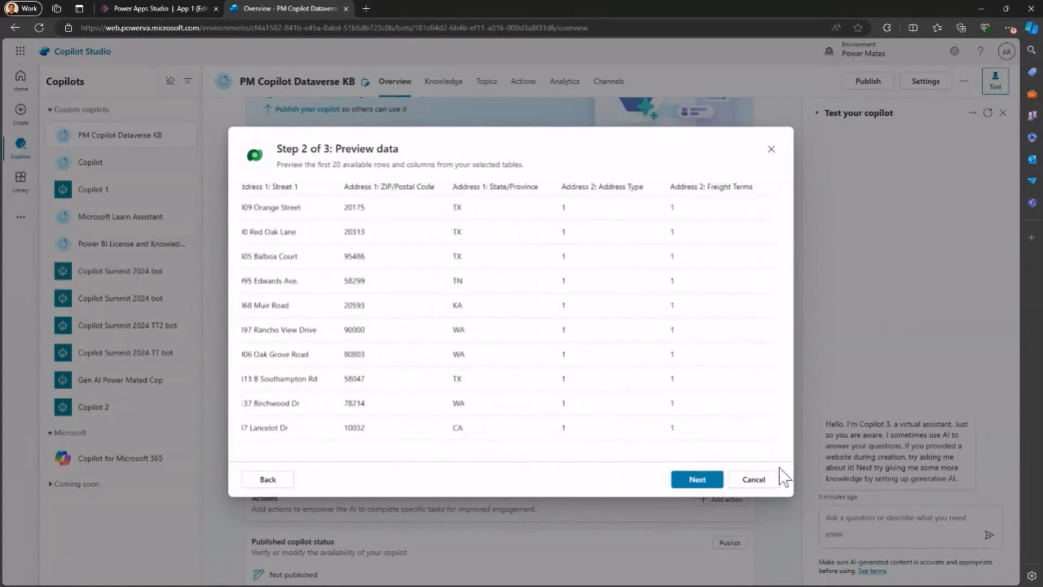
Step: Look over the knowledge details in the final review, then return to the data preview and examine the Contact table
click(697, 480)
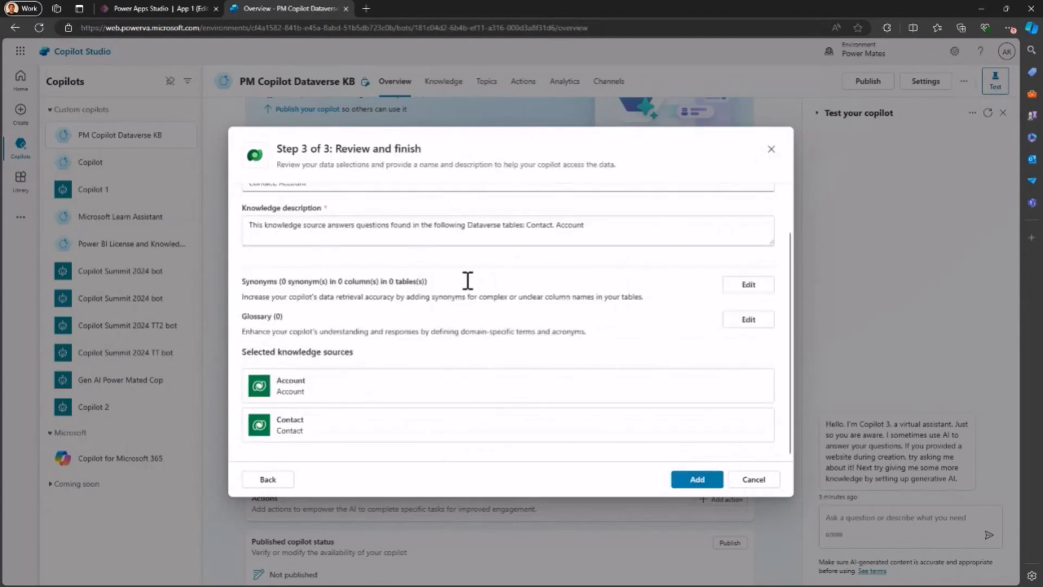
scroll(431, 292, up, 2)
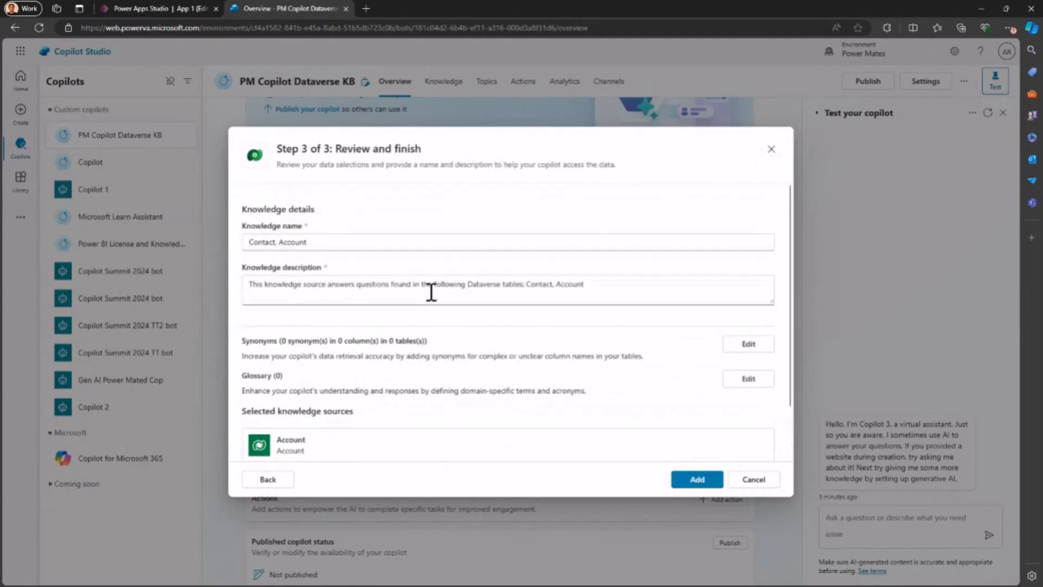
click(280, 481)
click(476, 223)
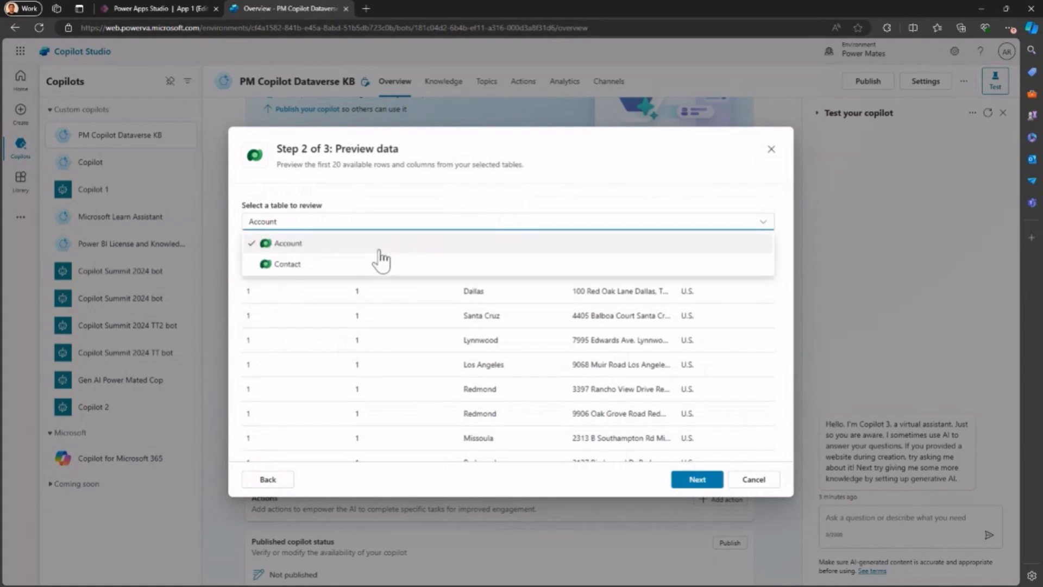
click(345, 264)
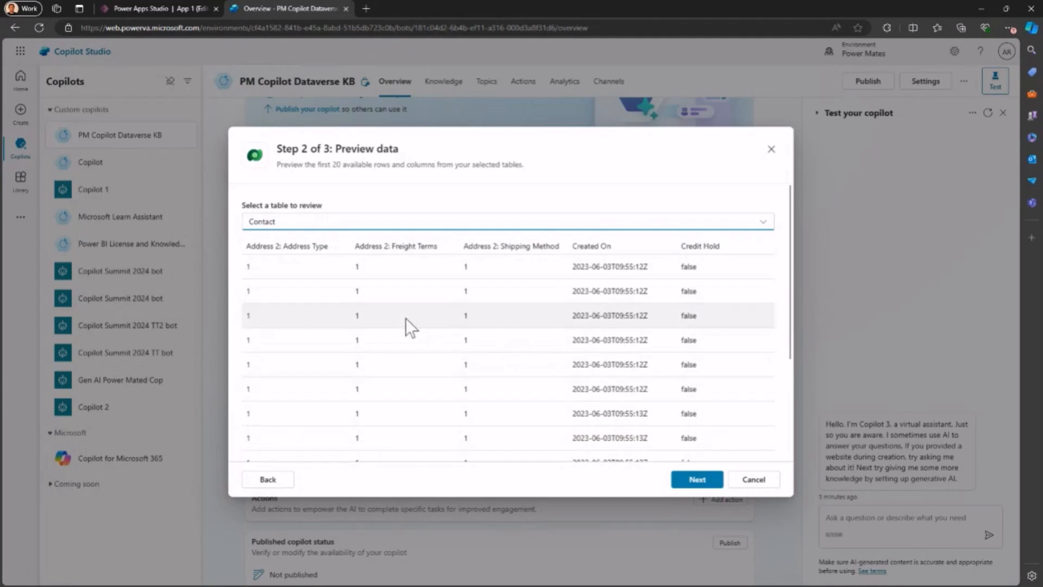
scroll(406, 315, down, 2)
Step: Finish adding the Contact and Account tables as a knowledge source and open the copilot's full knowledge list
click(700, 480)
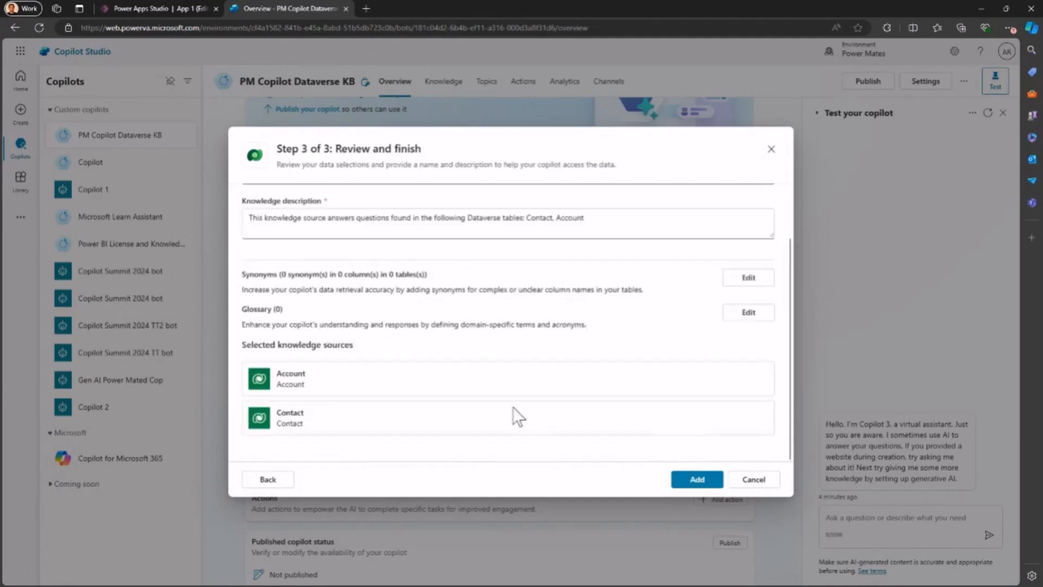
click(697, 480)
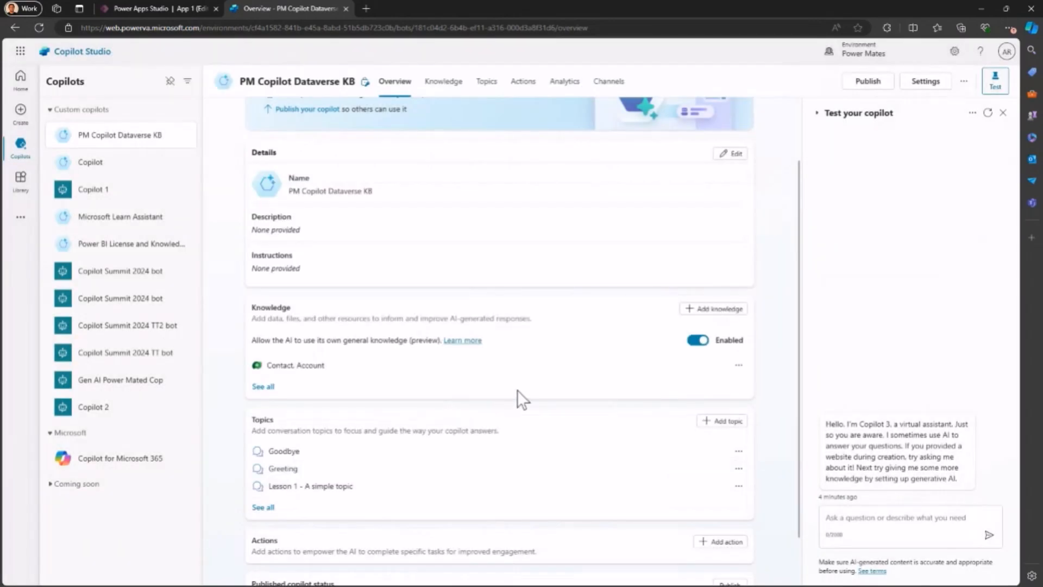
click(267, 387)
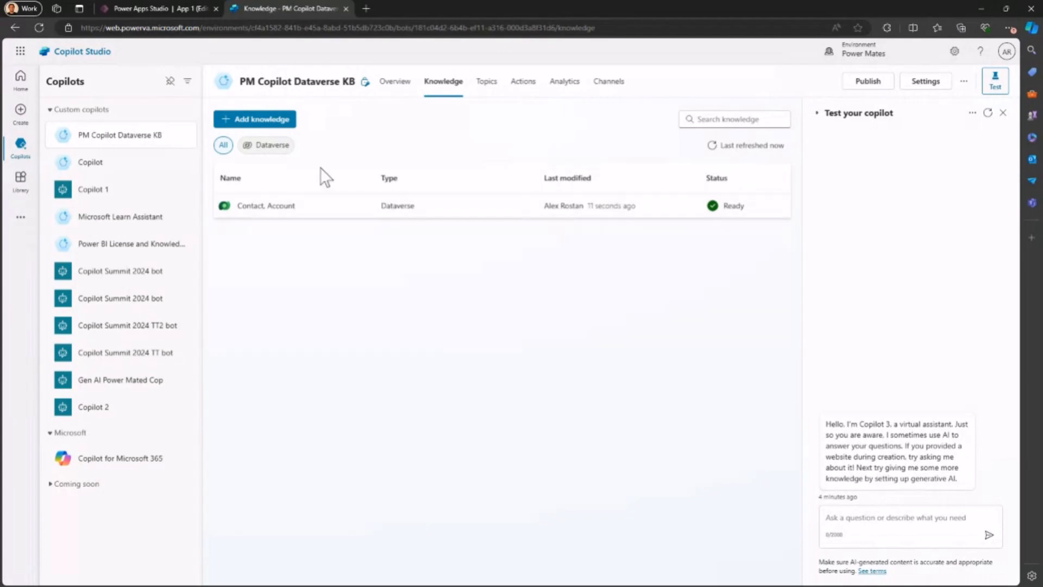
Step: Return to the copilot's overview, start disabling the AI's use of its own general knowledge, and cancel the change
click(392, 88)
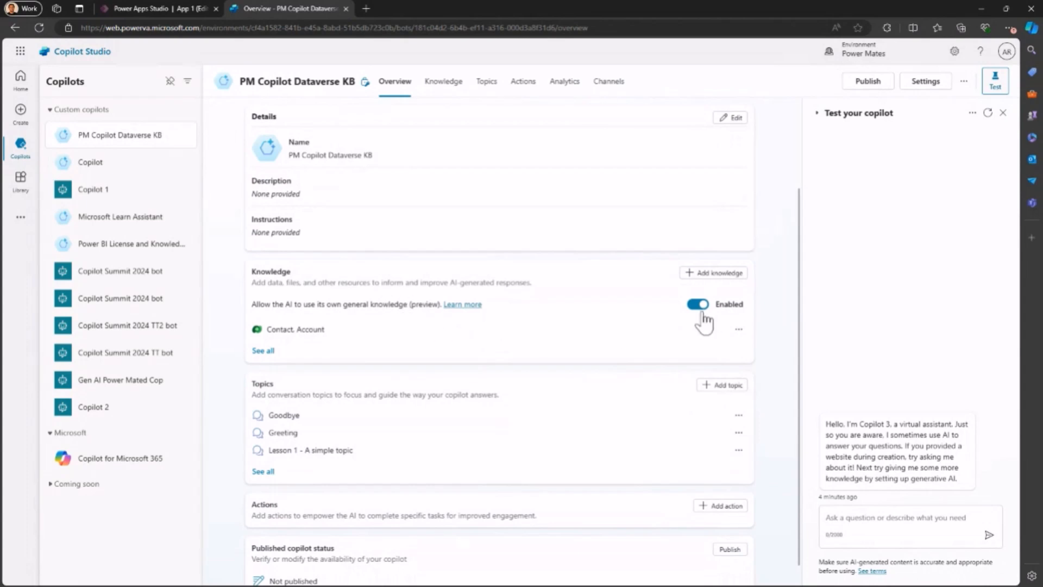
scroll(624, 315, down, 1)
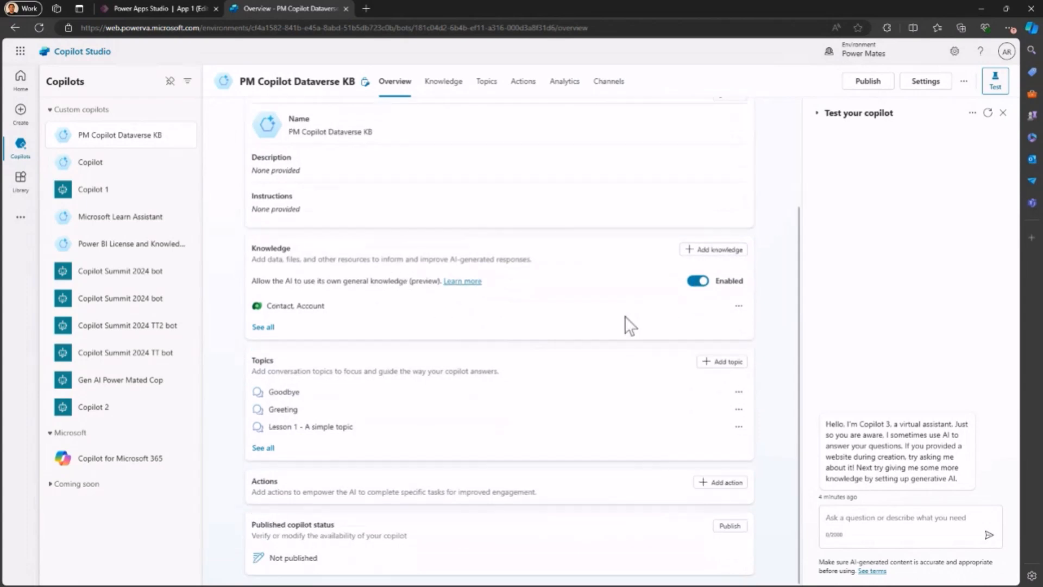
click(697, 281)
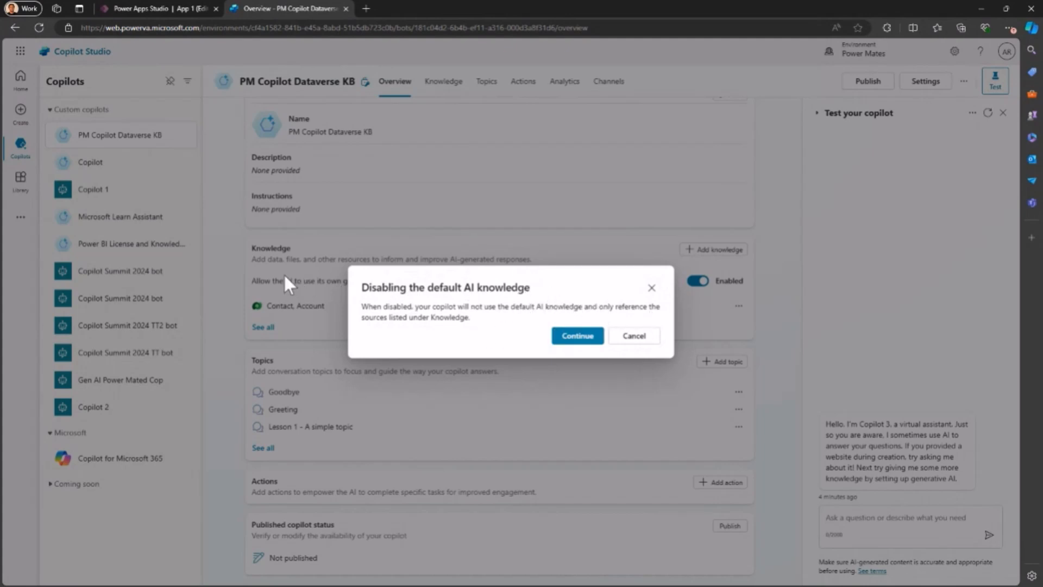
click(644, 336)
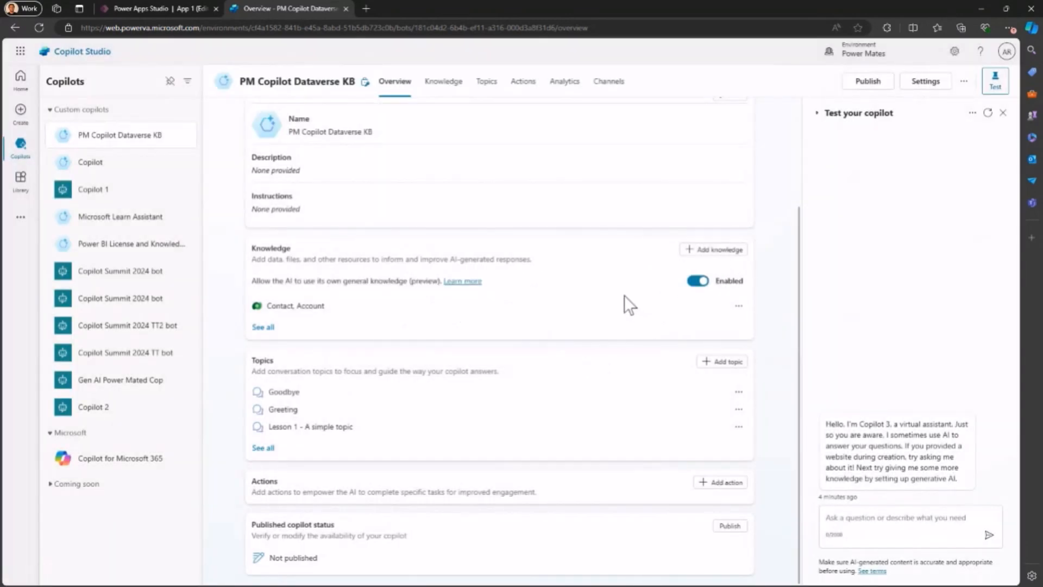
Step: Ask the test copilot "How many accounts are located in Redmond?" and open the answer's reference to check the accounts' cities
click(853, 523)
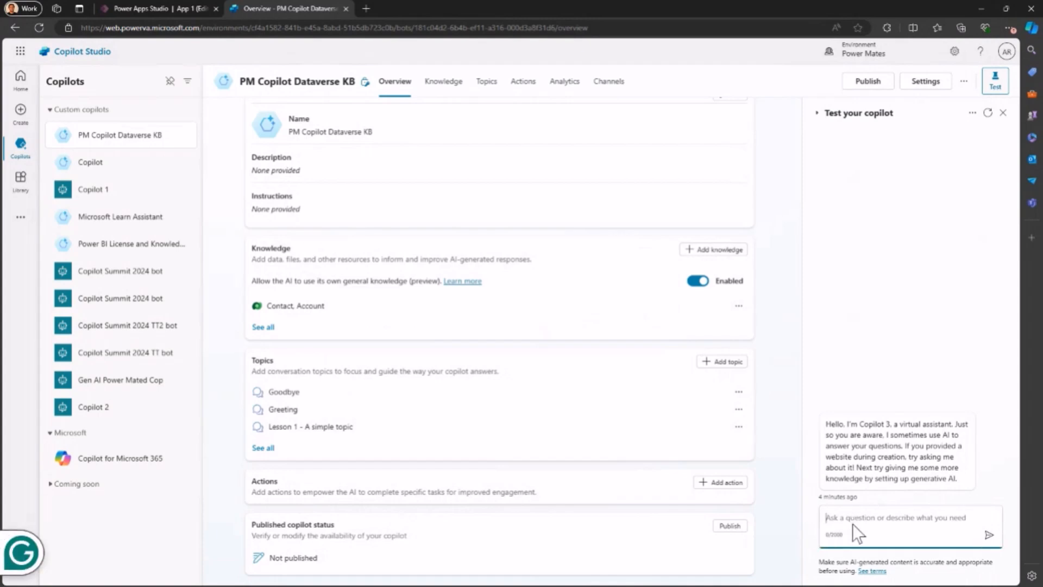
text(H)
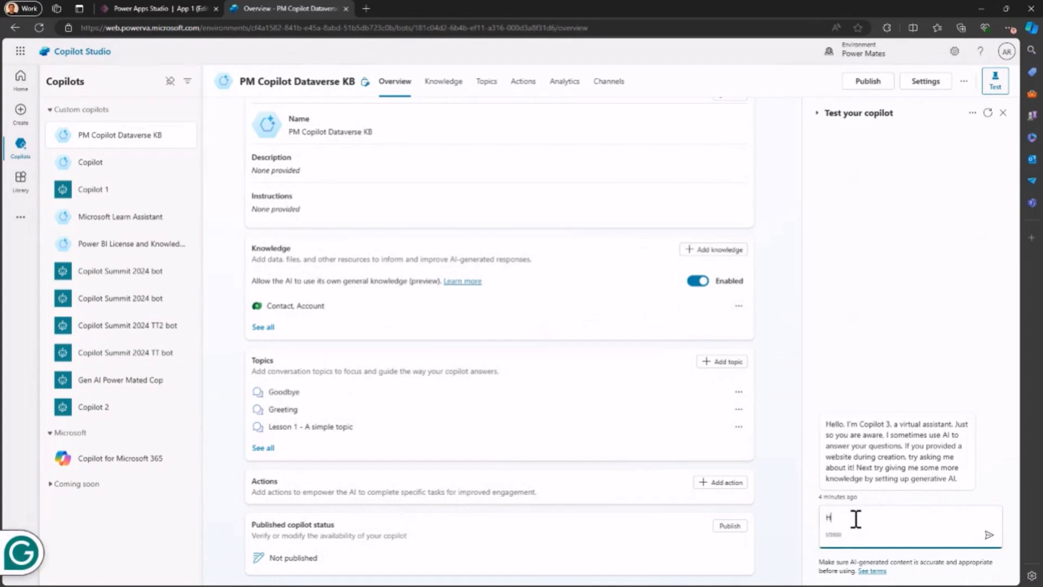
text(ow many ac)
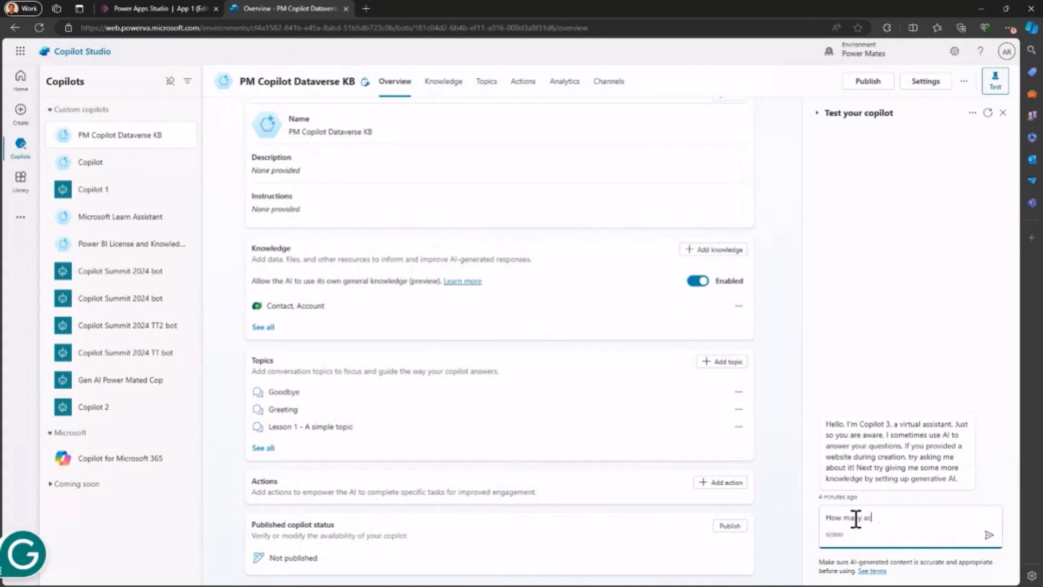
text(counts are)
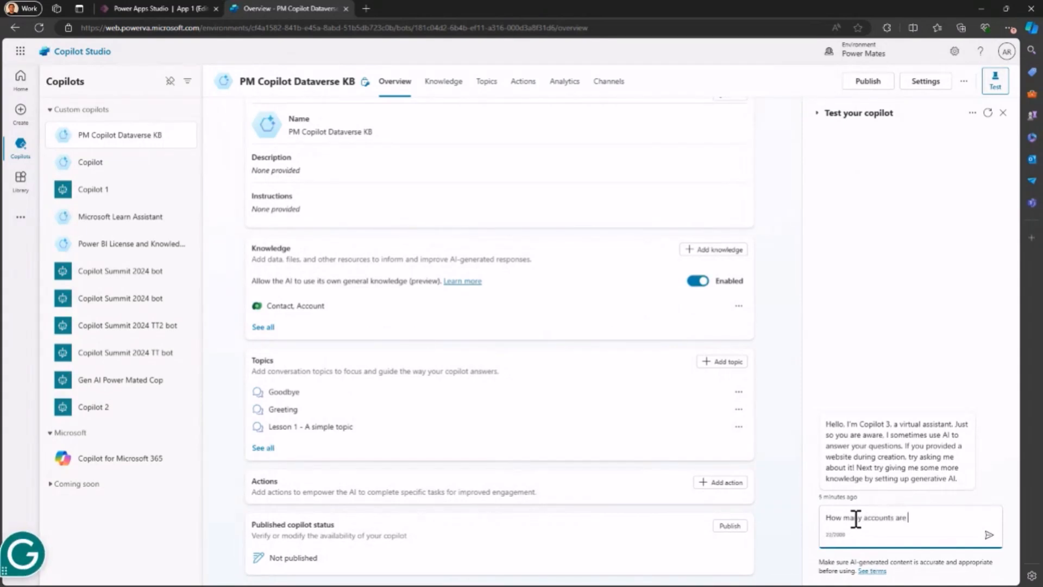
text( located in Redmond)
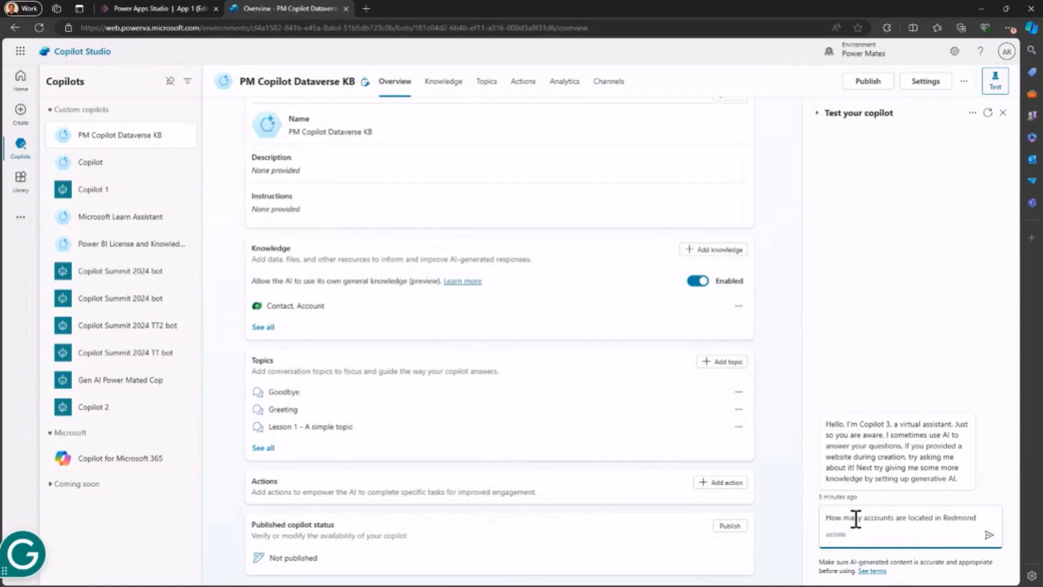
text(?)
key(Return)
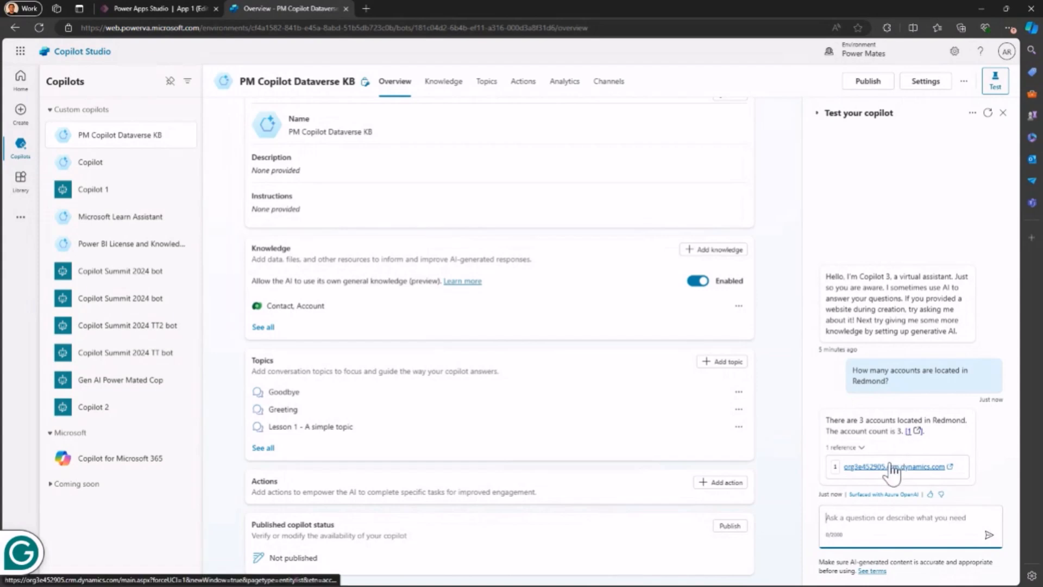
click(909, 435)
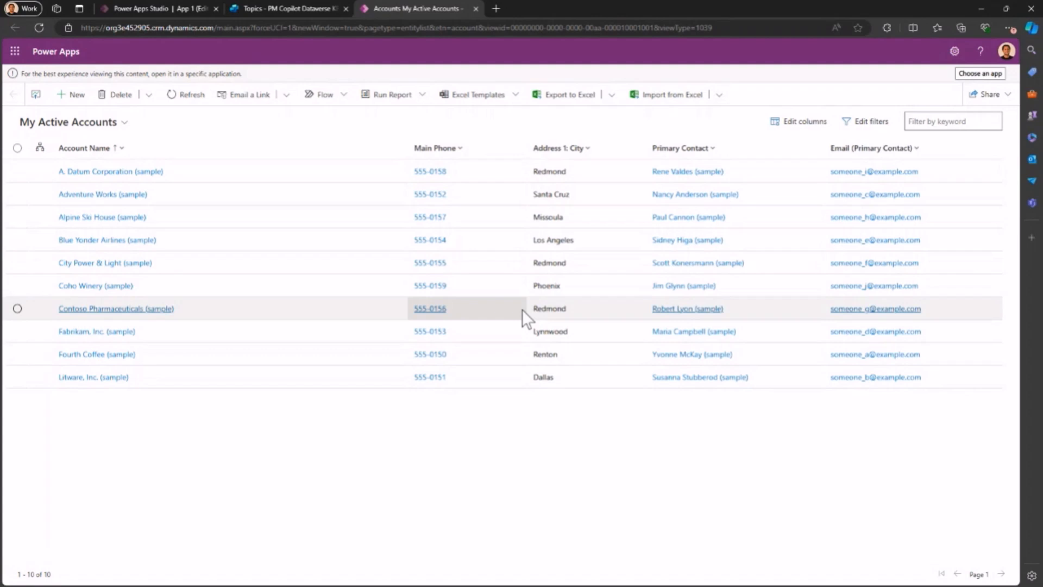
Step: Switch back to Copilot Studio and open the details of the "Contact, Account" knowledge source
click(296, 9)
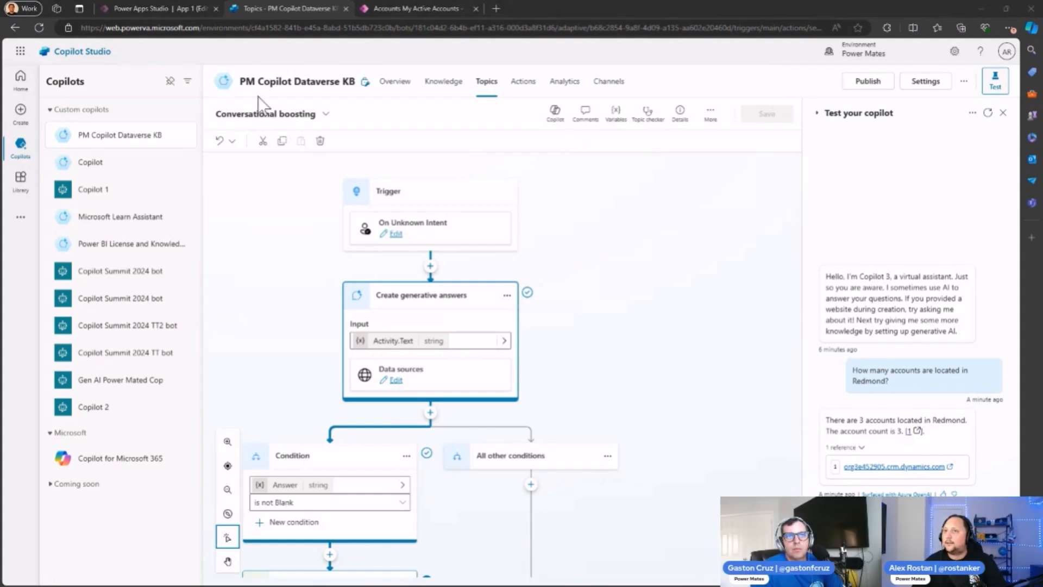
click(437, 87)
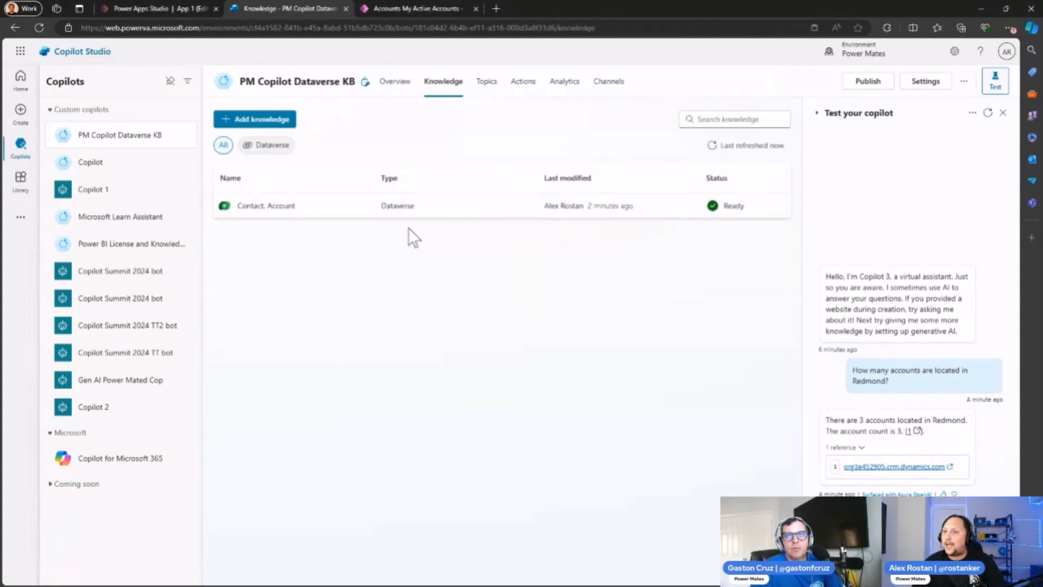
click(266, 207)
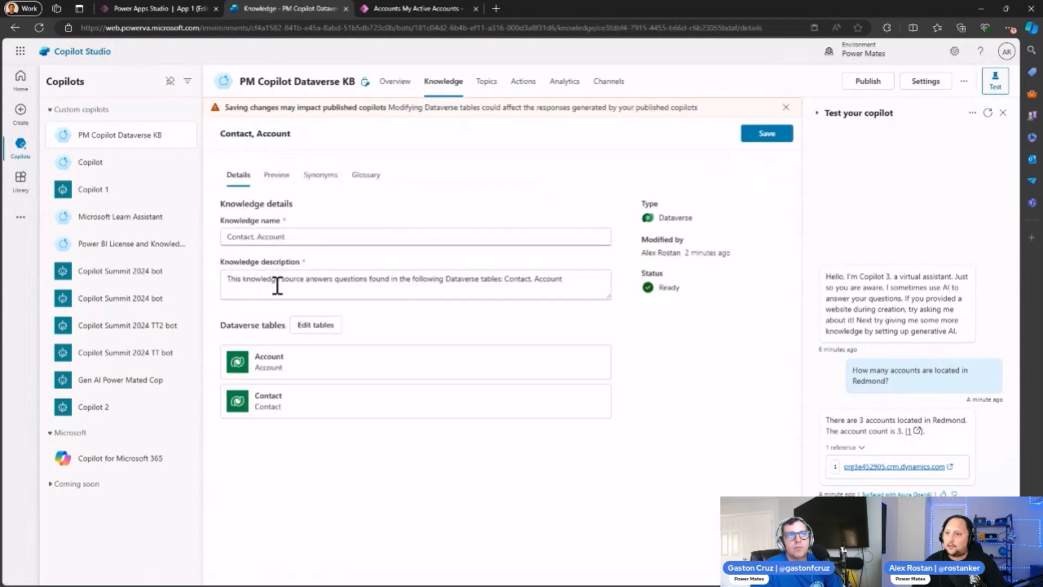
Step: Add the Action Card table to the Dataverse tables of the "Contact, Account" knowledge source
click(306, 326)
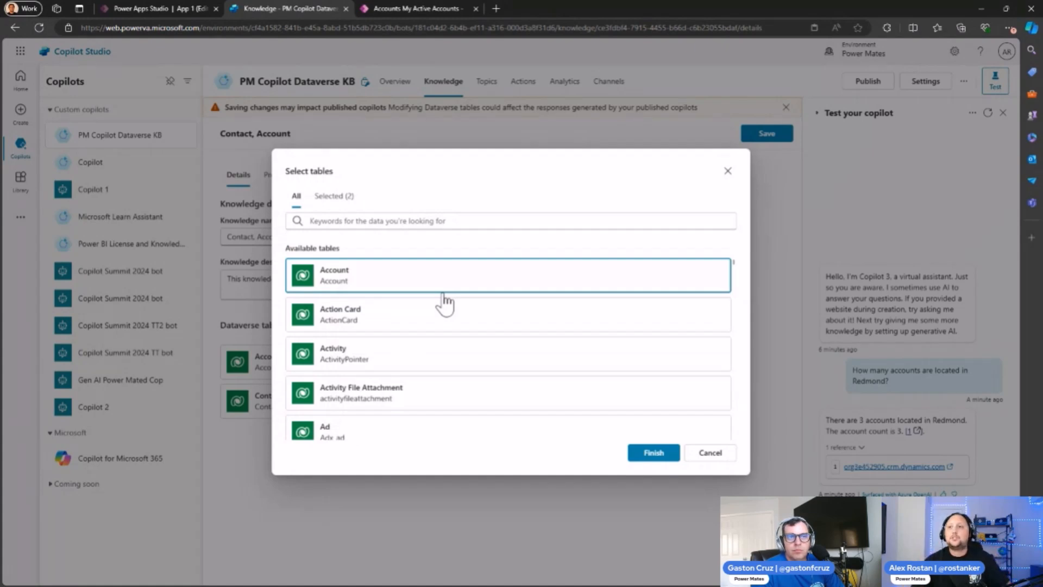
click(365, 324)
click(709, 453)
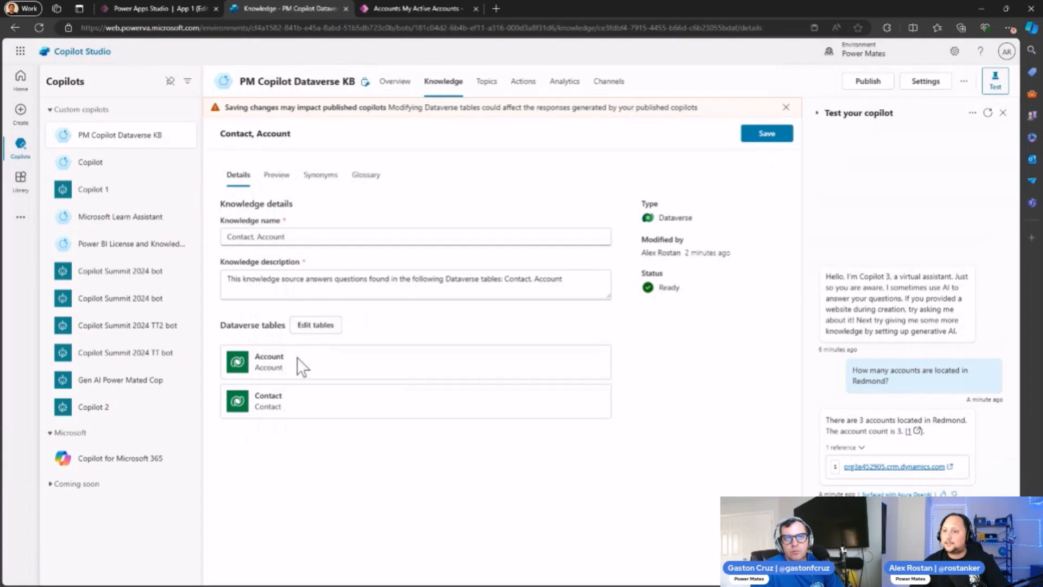
click(315, 325)
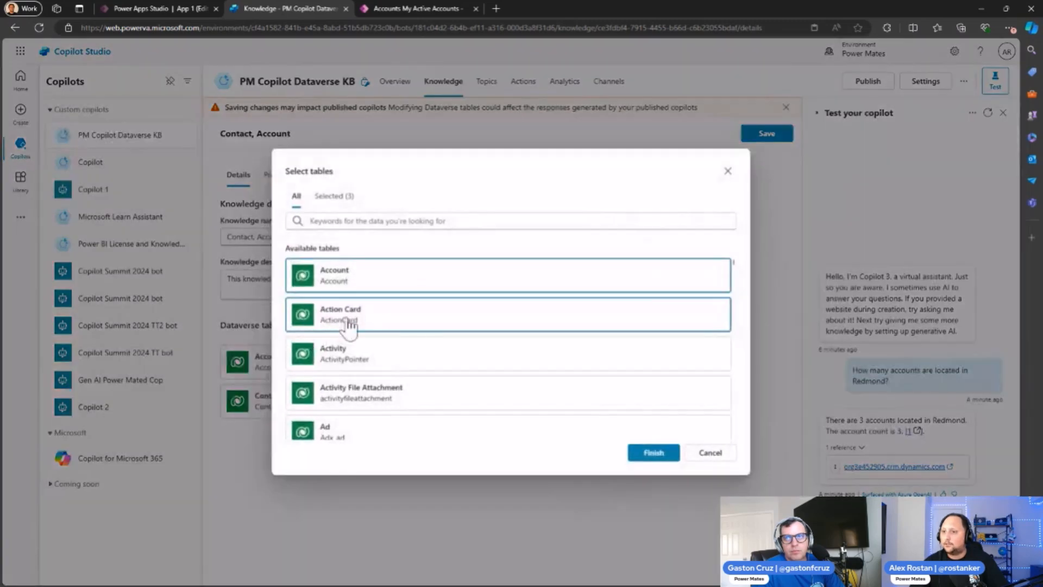
click(363, 283)
click(362, 283)
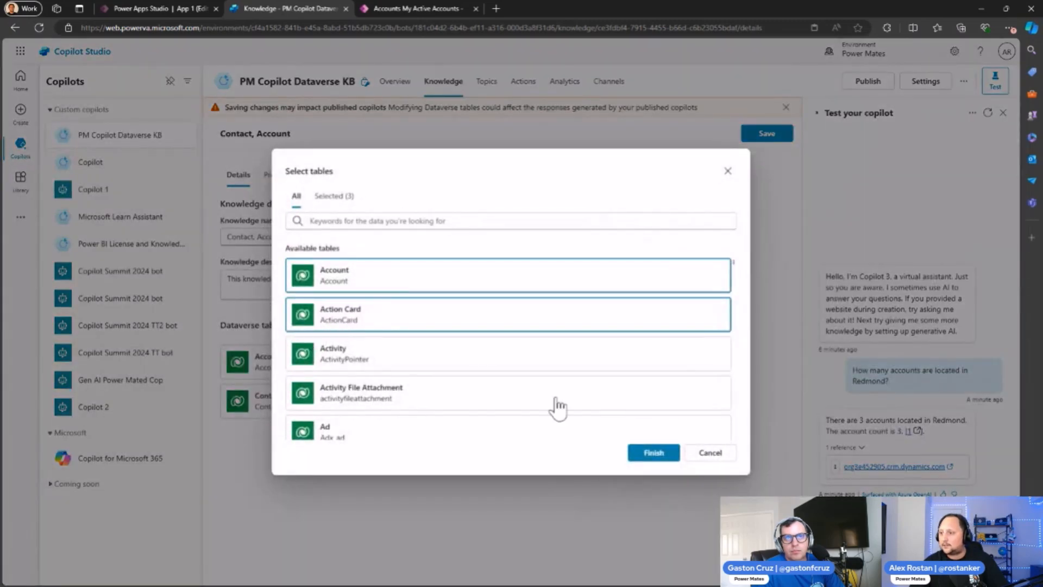
click(639, 457)
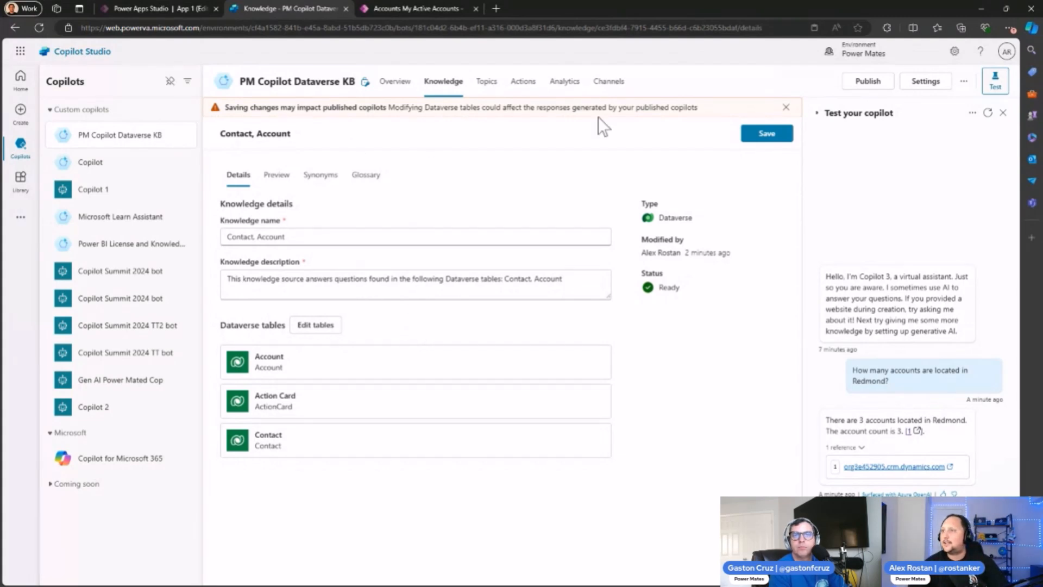
Step: Dismiss the notice about saving changes and return to the copilot's knowledge sources without saving the table edit
click(786, 108)
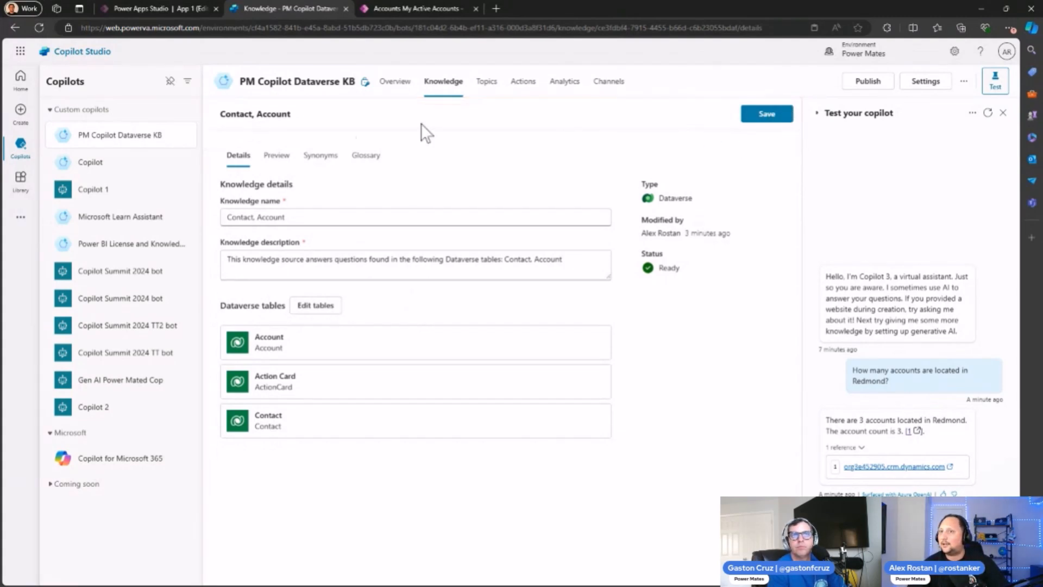
click(432, 91)
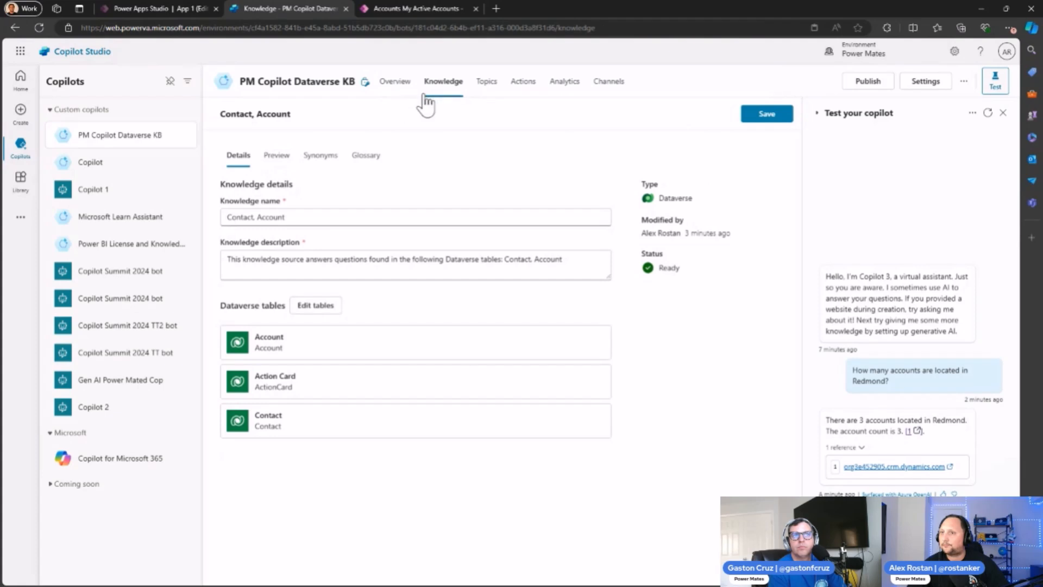
Step: Start adding a new Dataverse knowledge source with the Account table and look through its data preview
click(242, 121)
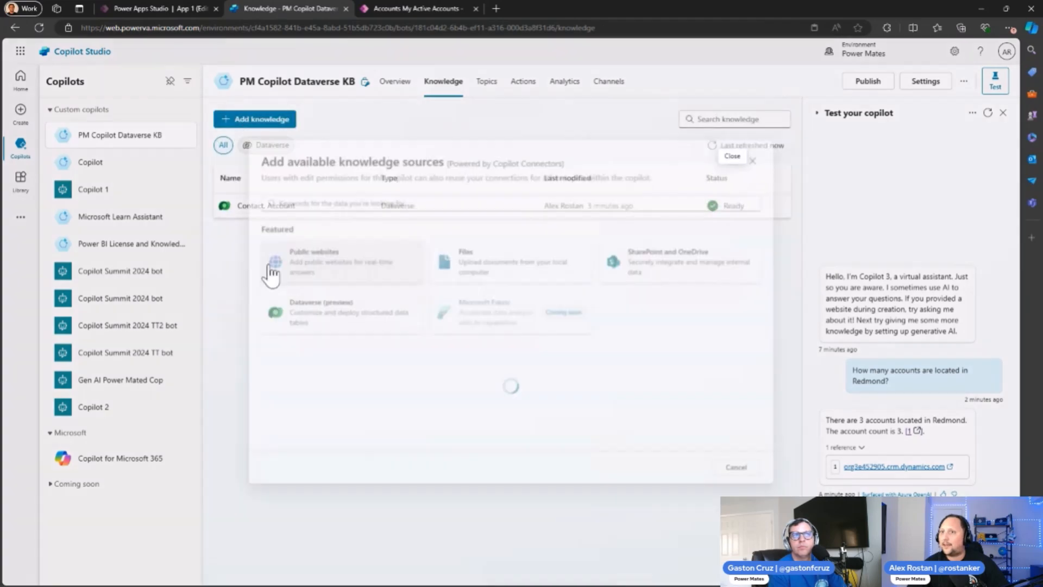
click(317, 326)
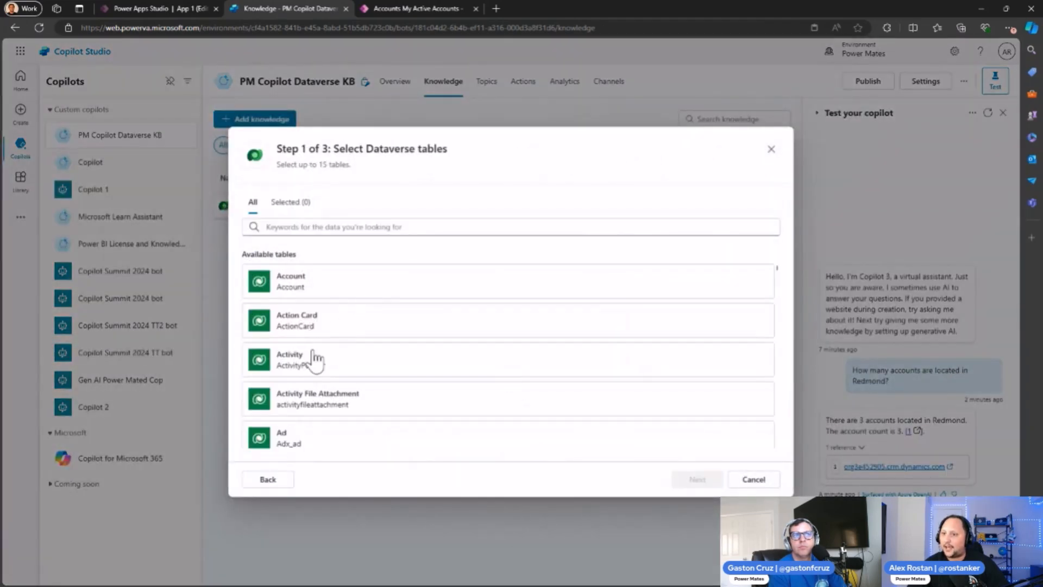
scroll(313, 347, down, 1)
scroll(302, 404, up, 1)
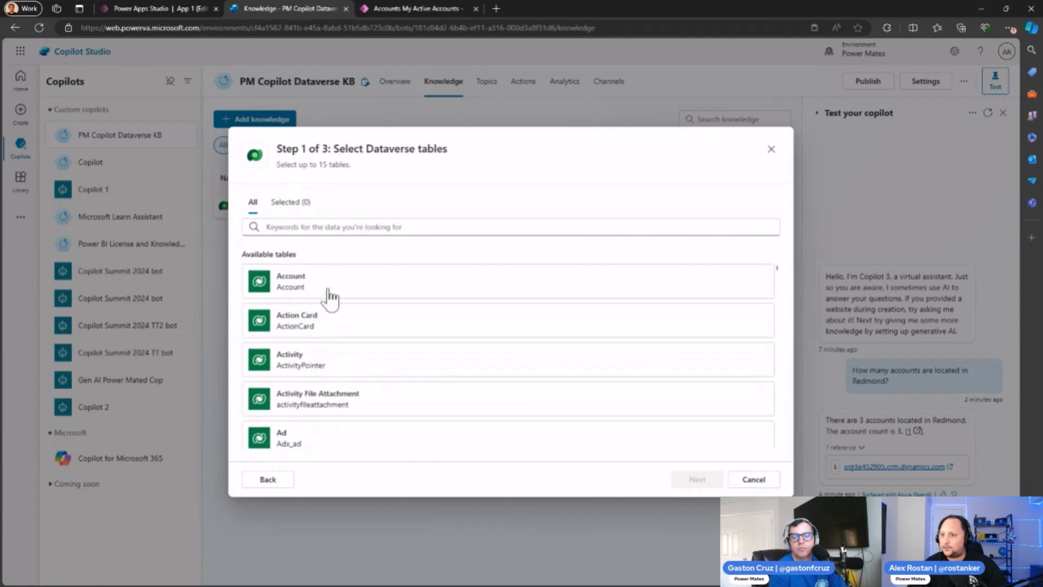
click(326, 290)
click(695, 480)
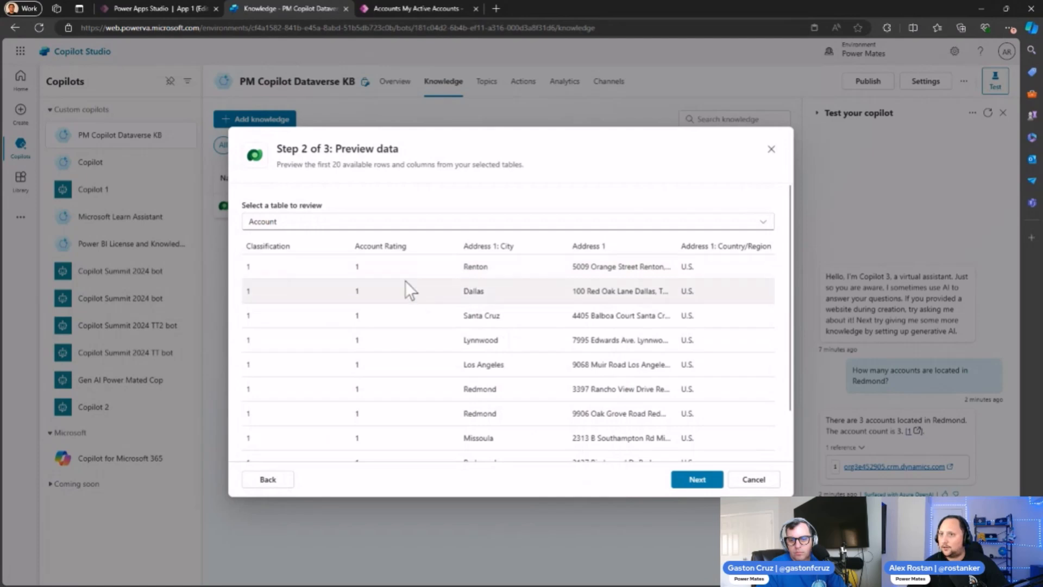
scroll(462, 341, down, 1)
Step: Continue to the final review of the new Account knowledge source and examine its knowledge description
click(688, 483)
scroll(407, 326, up, 1)
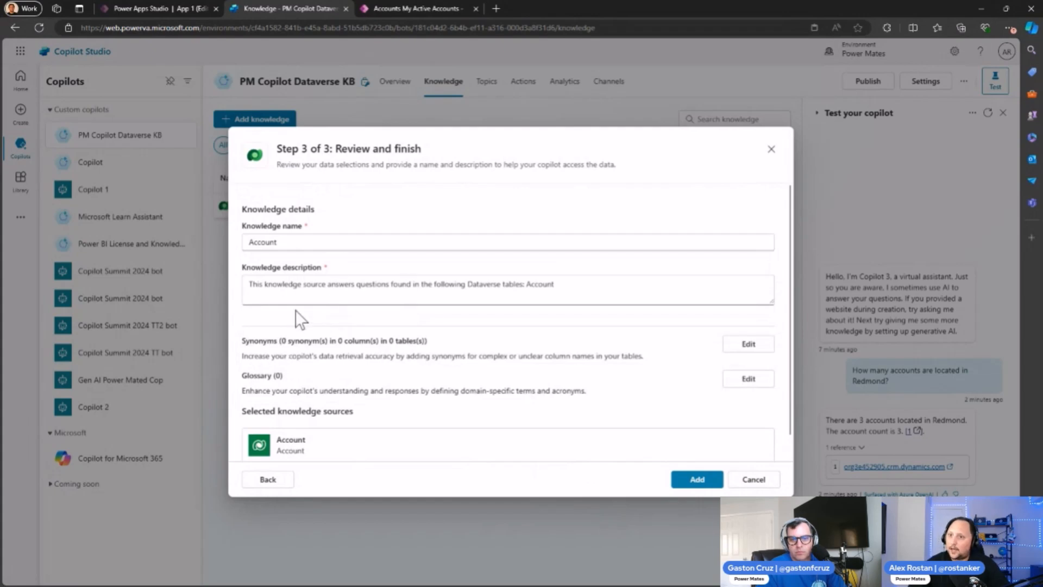
drag(253, 284, 364, 289)
click(391, 284)
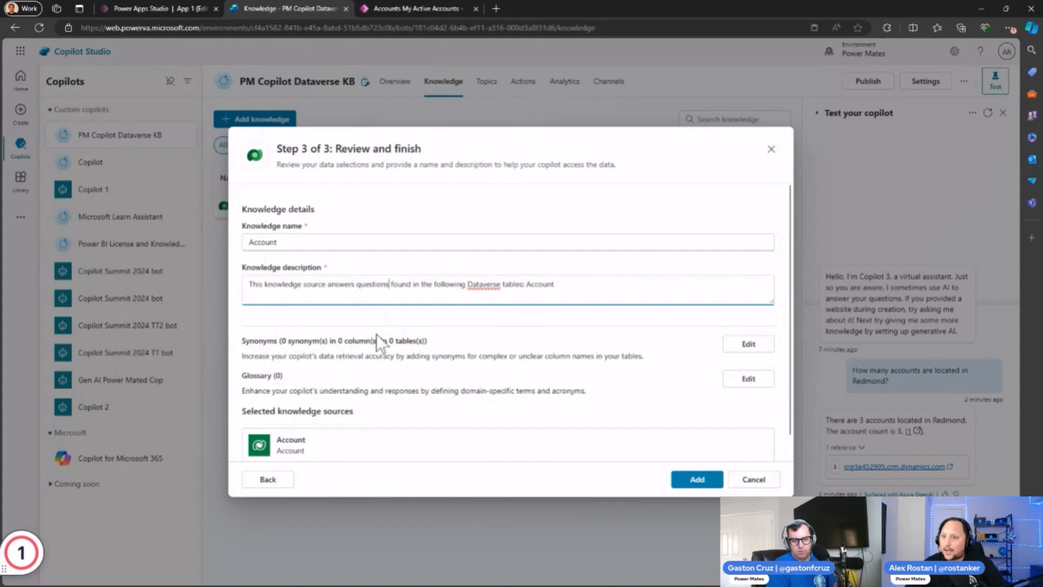
Step: Examine the synonym and description options for the Account table's columns, then leave the knowledge setup without saving
click(746, 343)
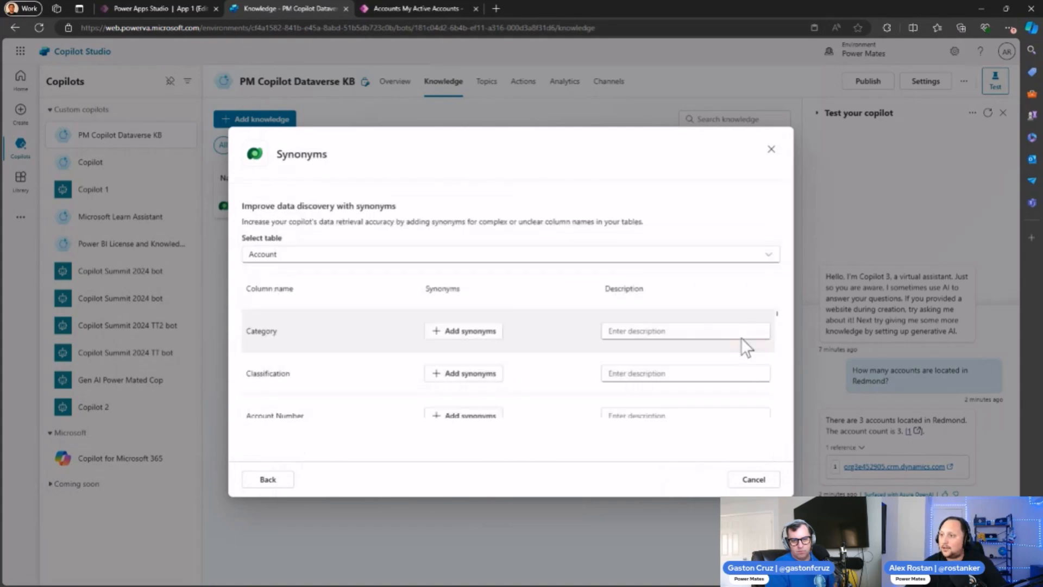
scroll(359, 361, down, 2)
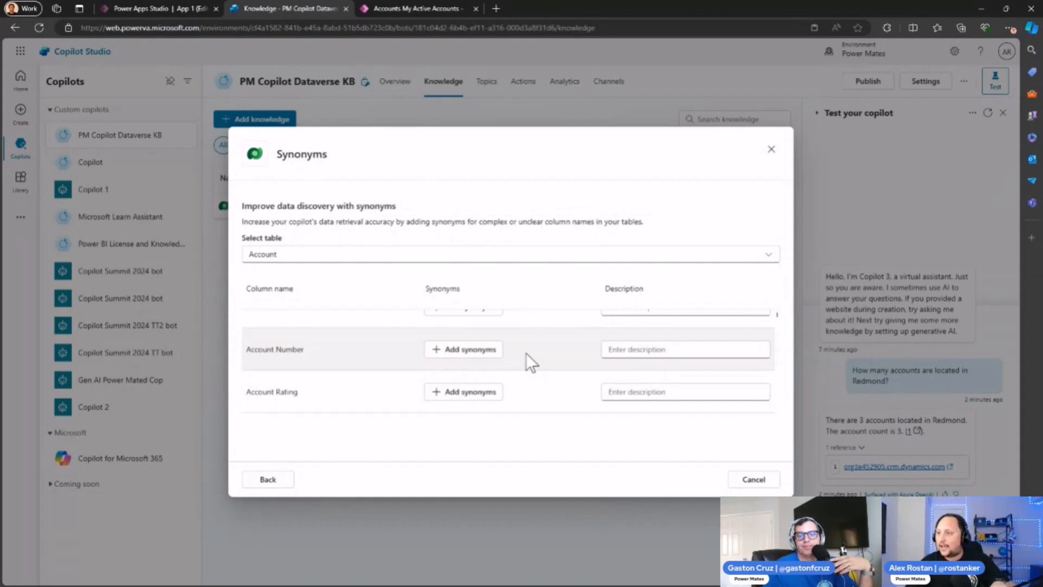
scroll(526, 353, up, 1)
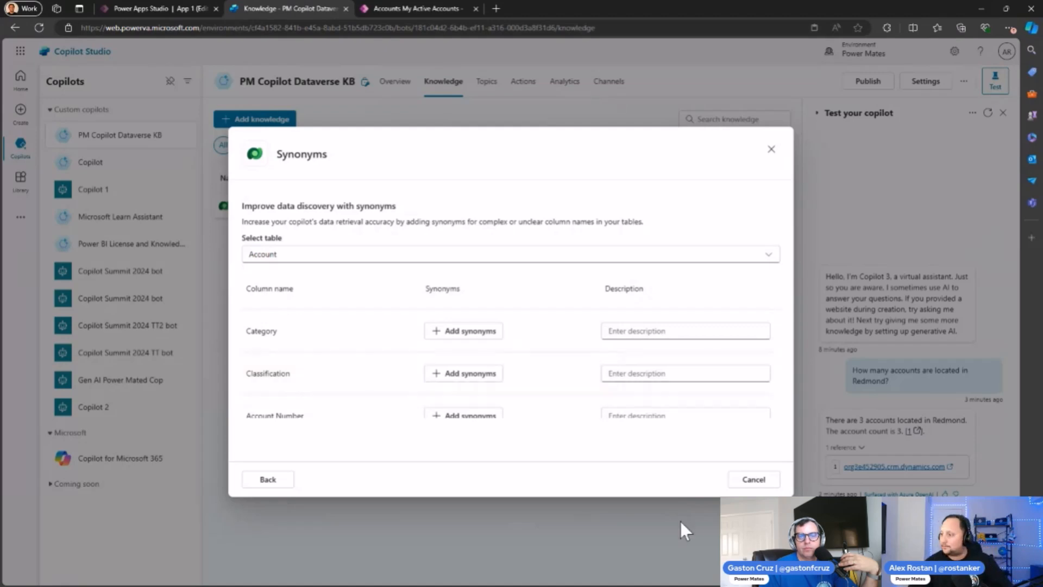
click(753, 479)
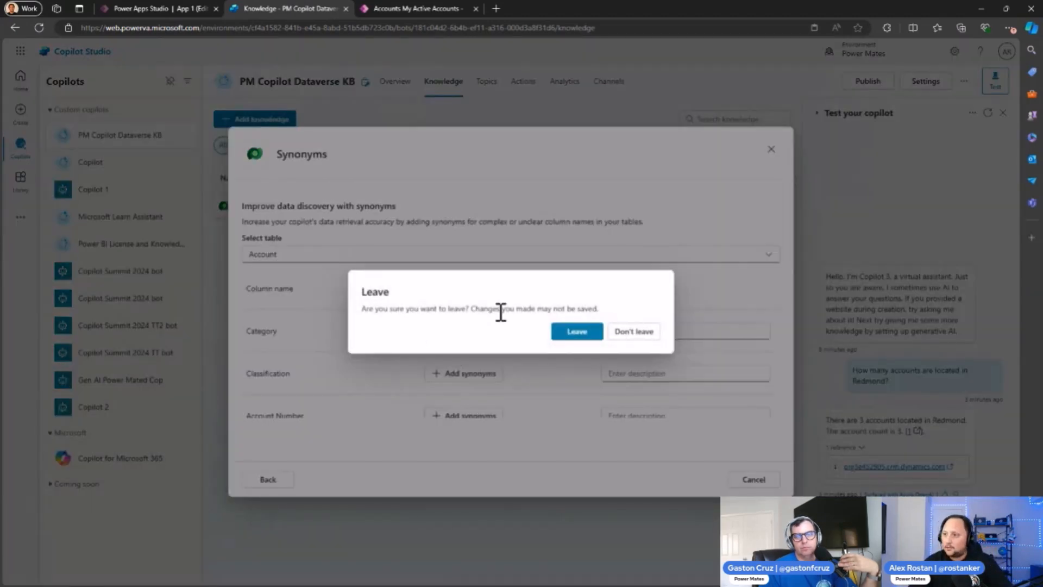
click(573, 334)
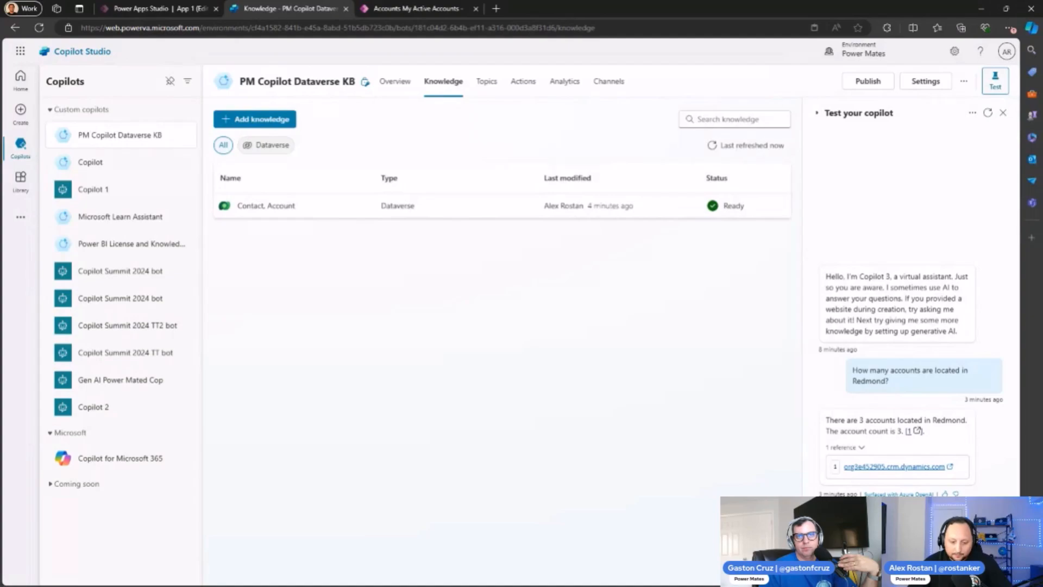